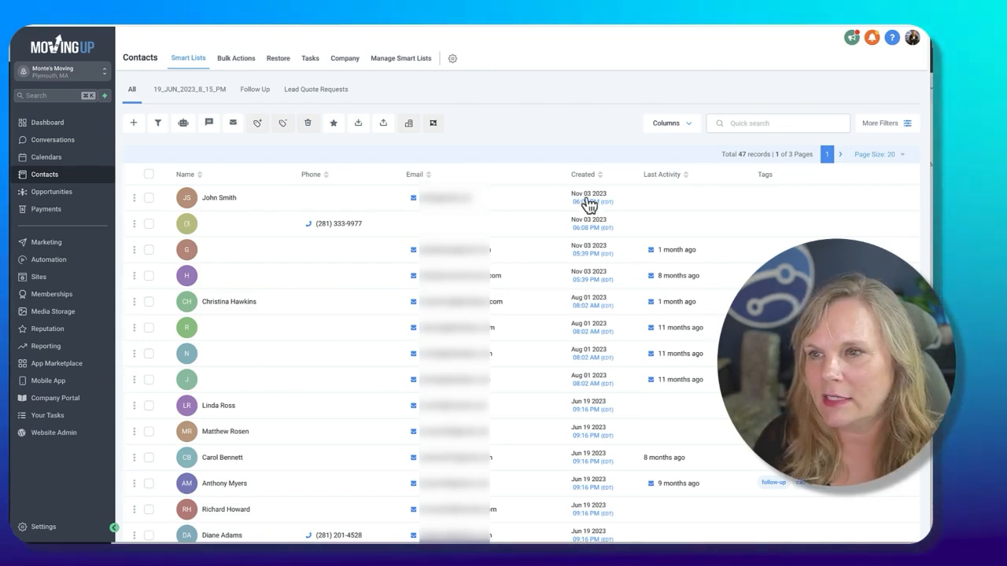
pyautogui.click(541, 134)
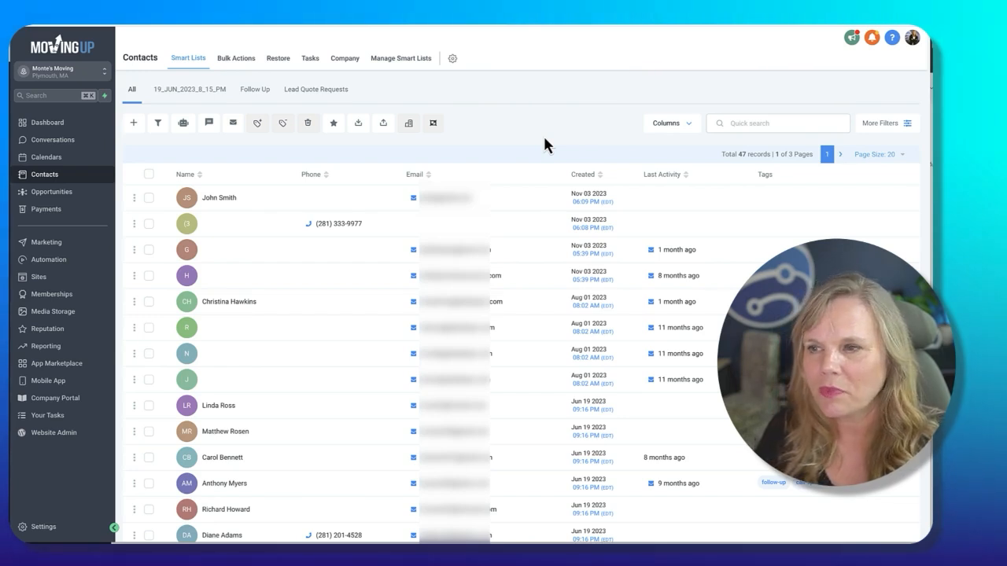
pyautogui.click(520, 136)
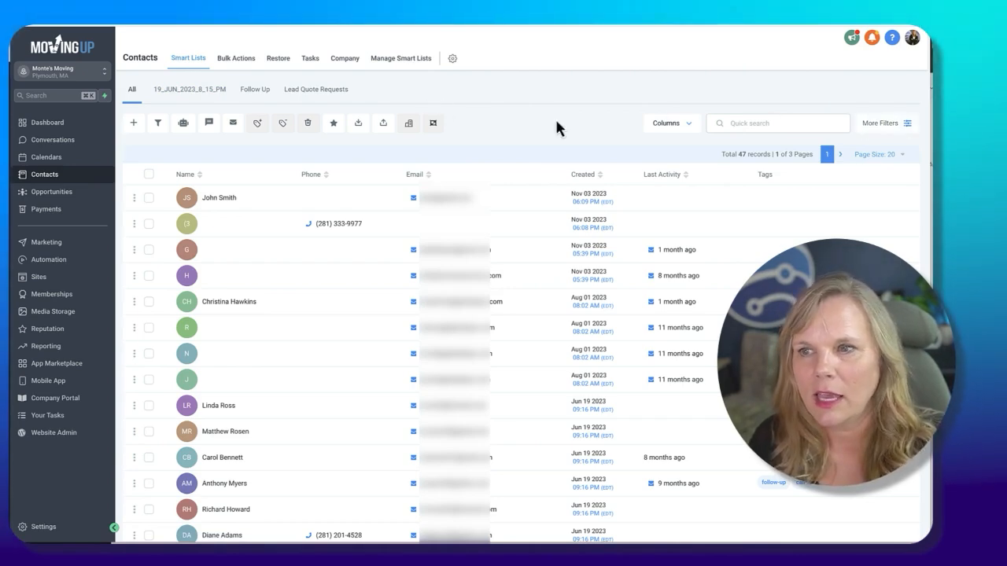
pyautogui.click(586, 110)
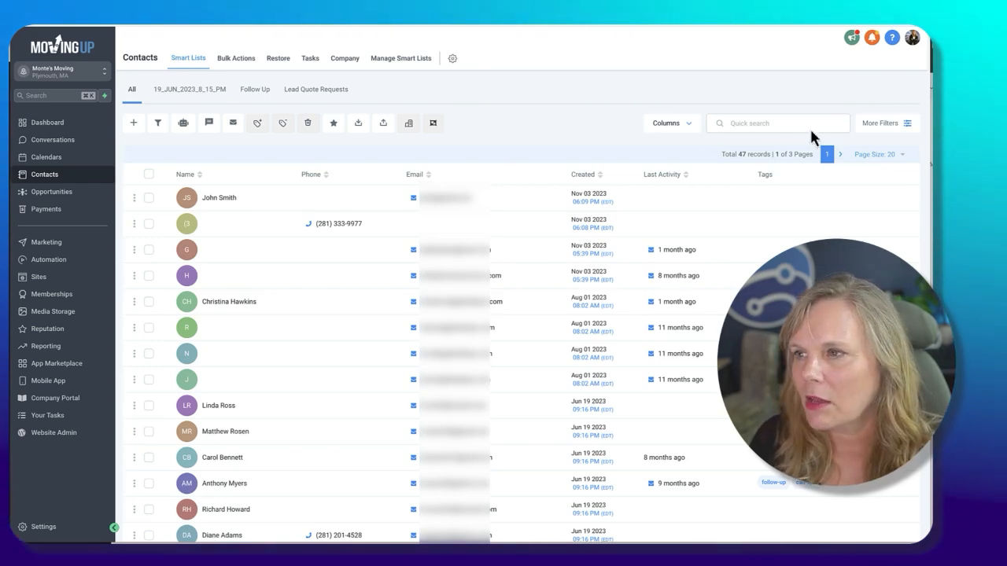
# Try to filter the contacts by a tag matching "ppc".
pyautogui.click(878, 126)
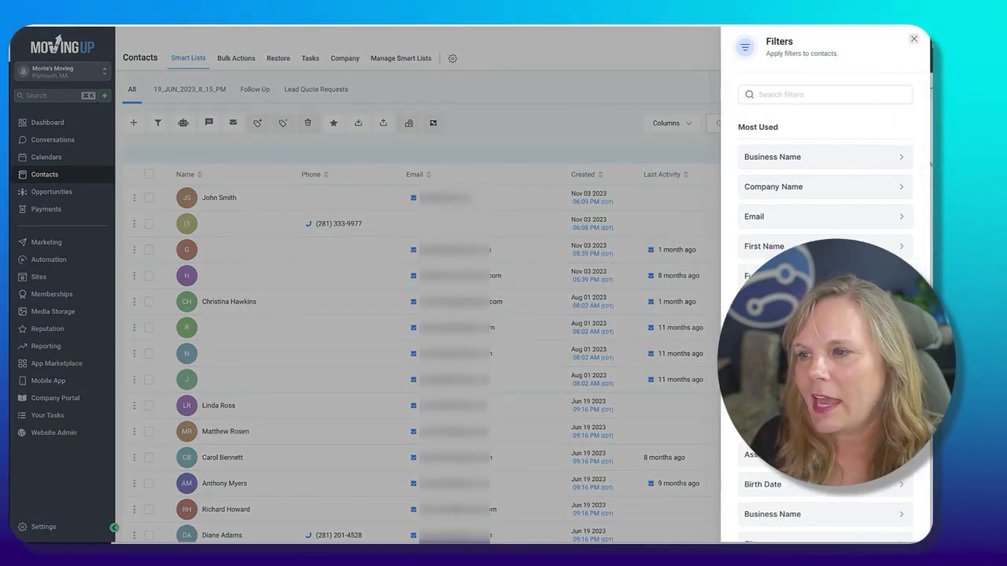
pyautogui.click(800, 93)
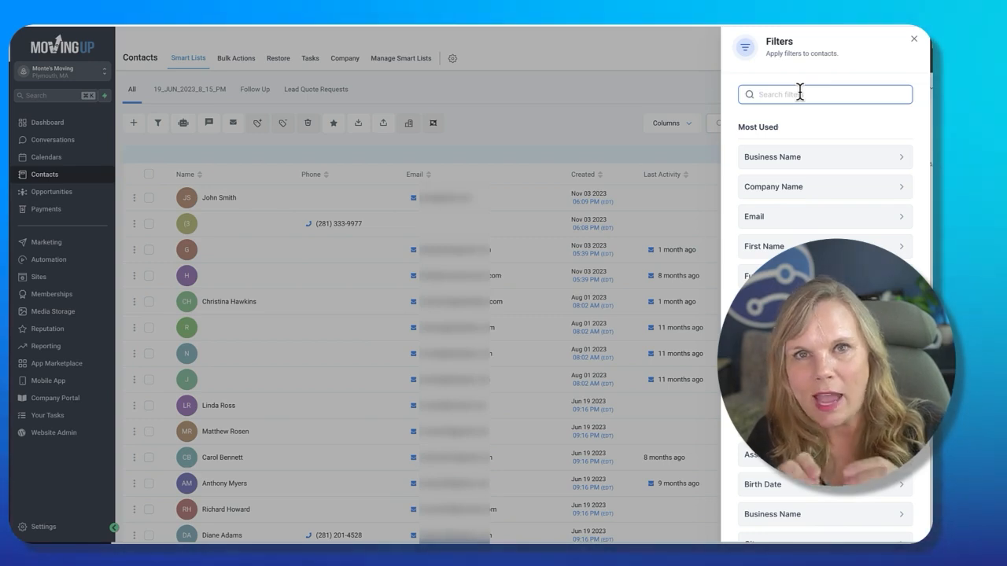
pyautogui.write('tag')
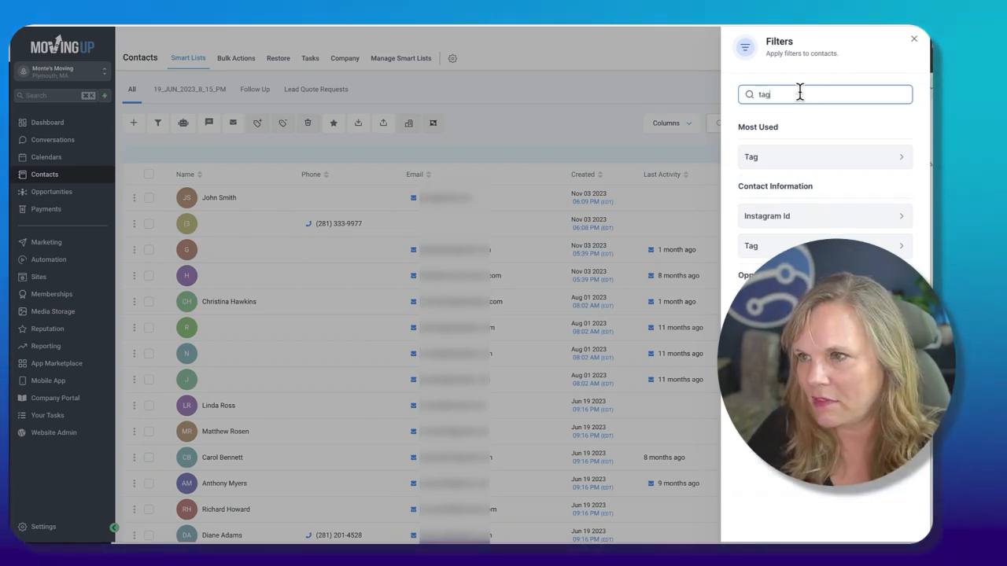
pyautogui.click(763, 159)
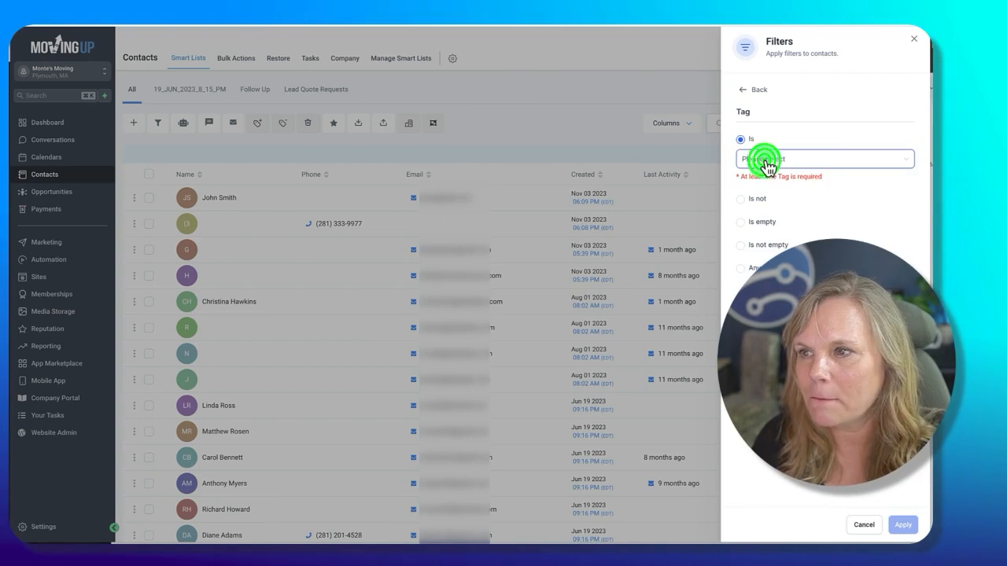
pyautogui.click(766, 160)
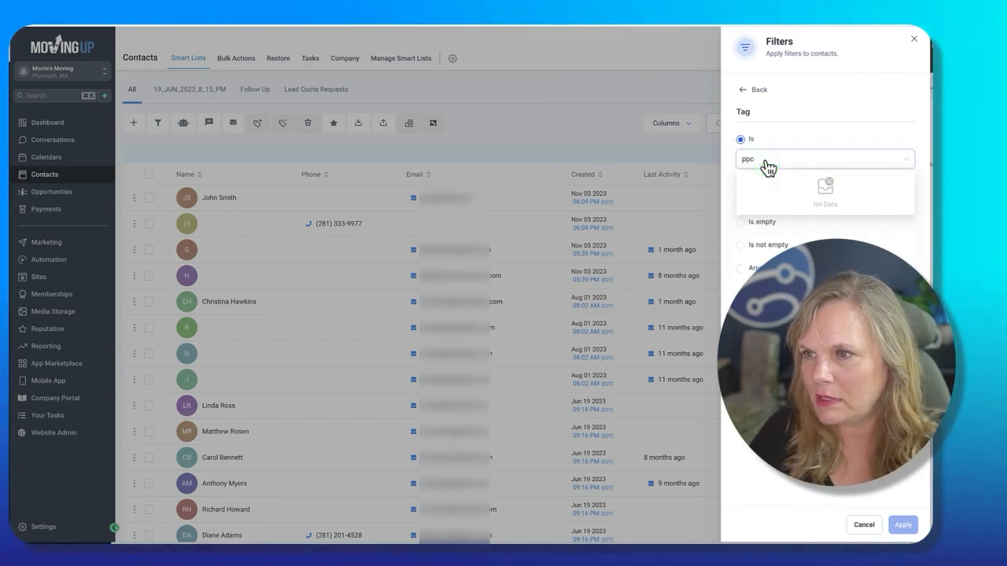
pyautogui.click(678, 161)
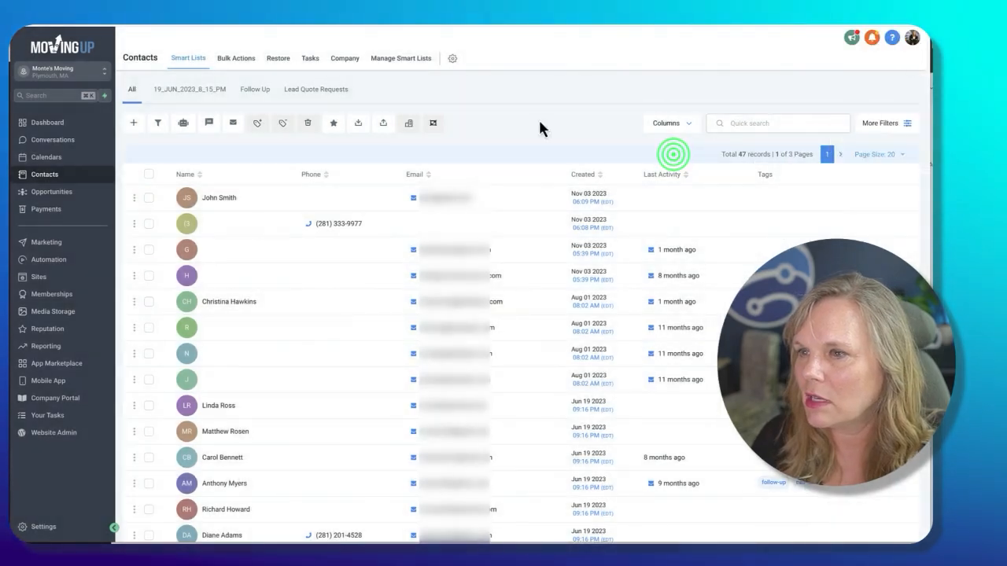
# Try to bulk-add the tag ppc-call to all contacts on the page, naming the action "Adding ppc-call tag".
pyautogui.click(147, 175)
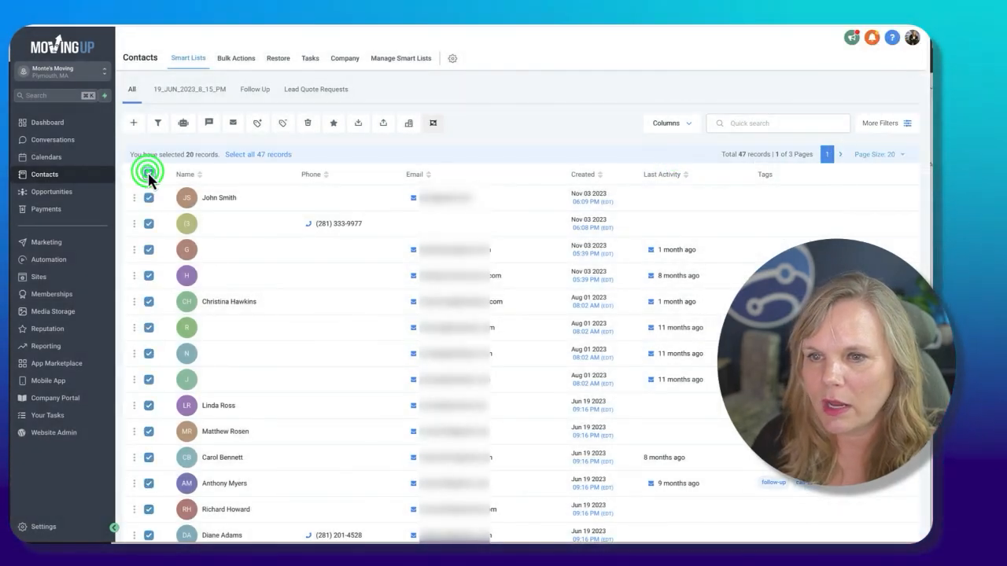
pyautogui.scroll(-1, 150, 267)
pyautogui.scroll(1, 149, 265)
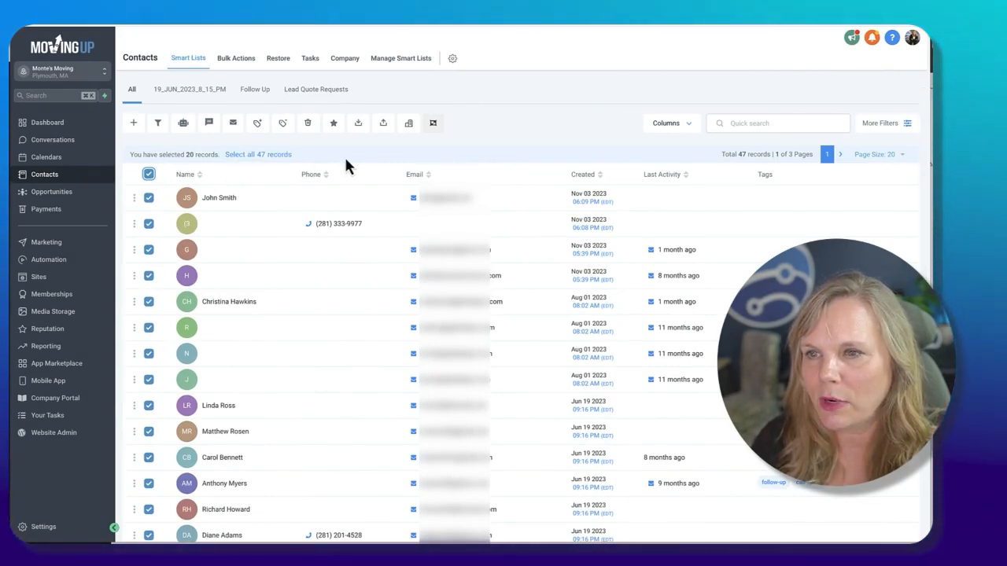
pyautogui.scroll(-1, 257, 129)
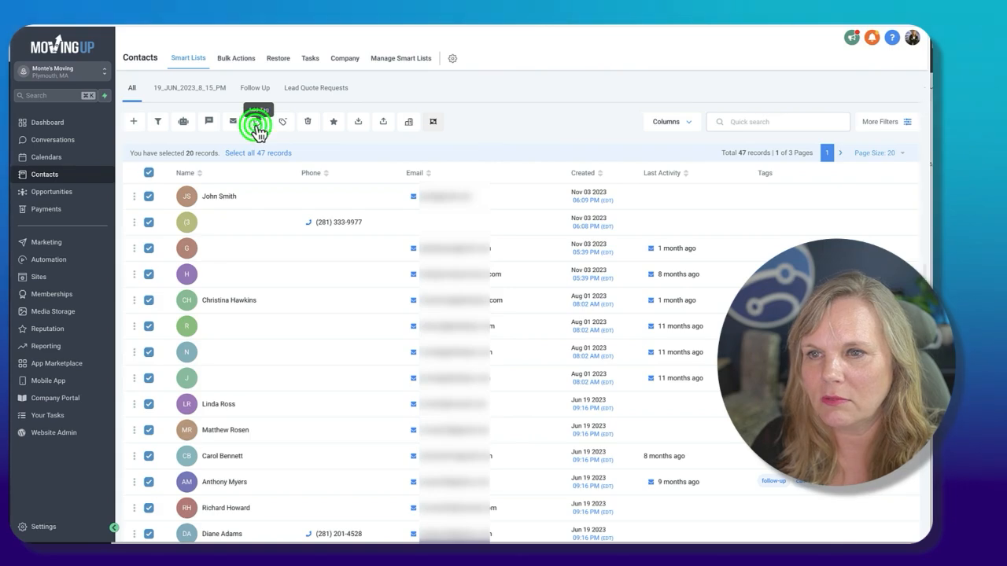
pyautogui.click(256, 129)
pyautogui.click(383, 275)
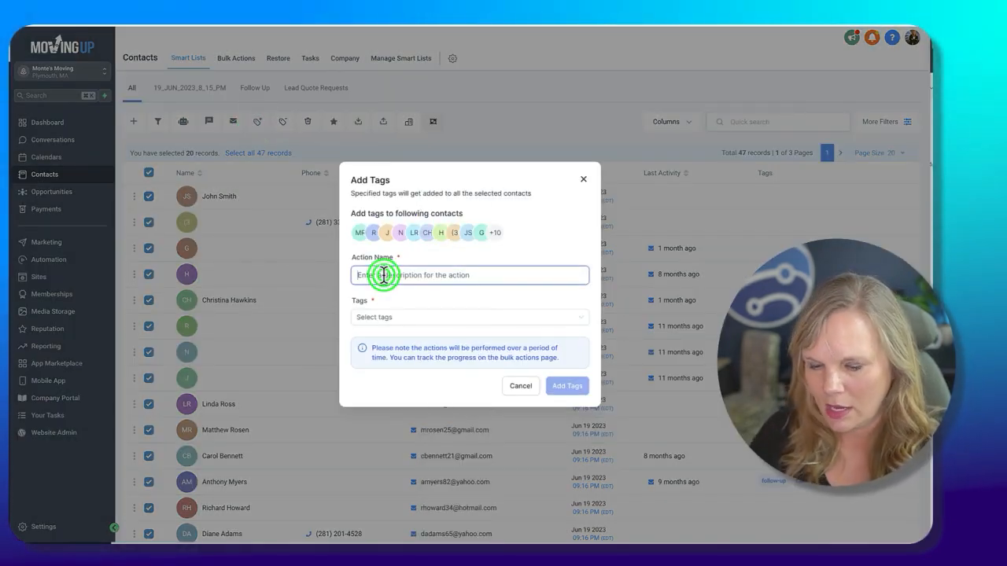
pyautogui.write('Adding ppc')
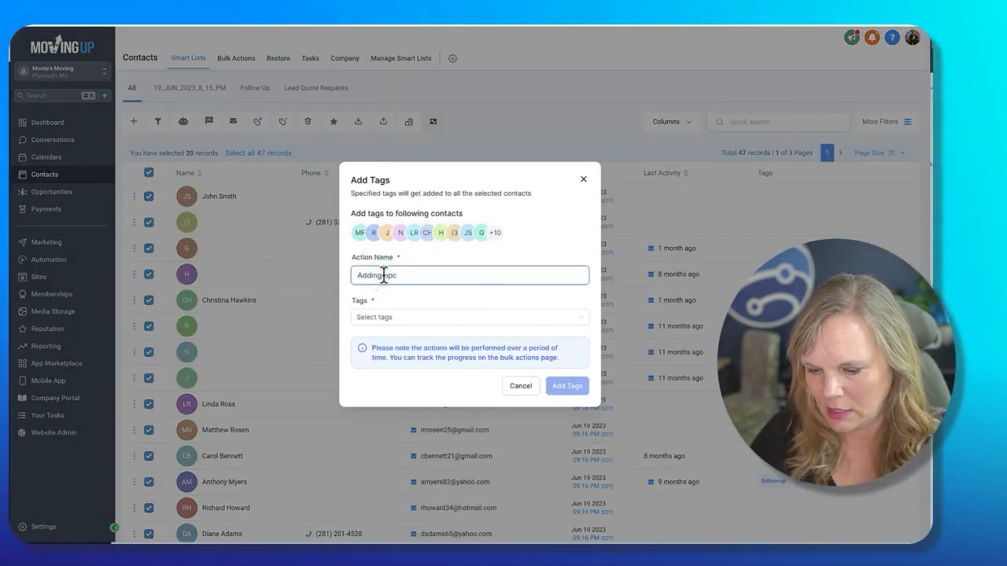
pyautogui.write('-call tag')
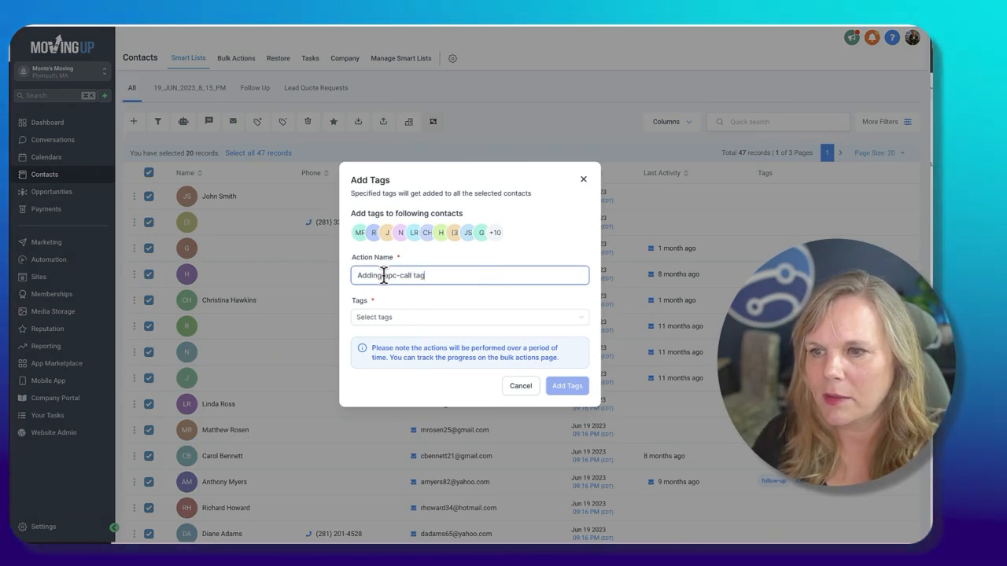
pyautogui.click(384, 317)
pyautogui.write('ppc-call')
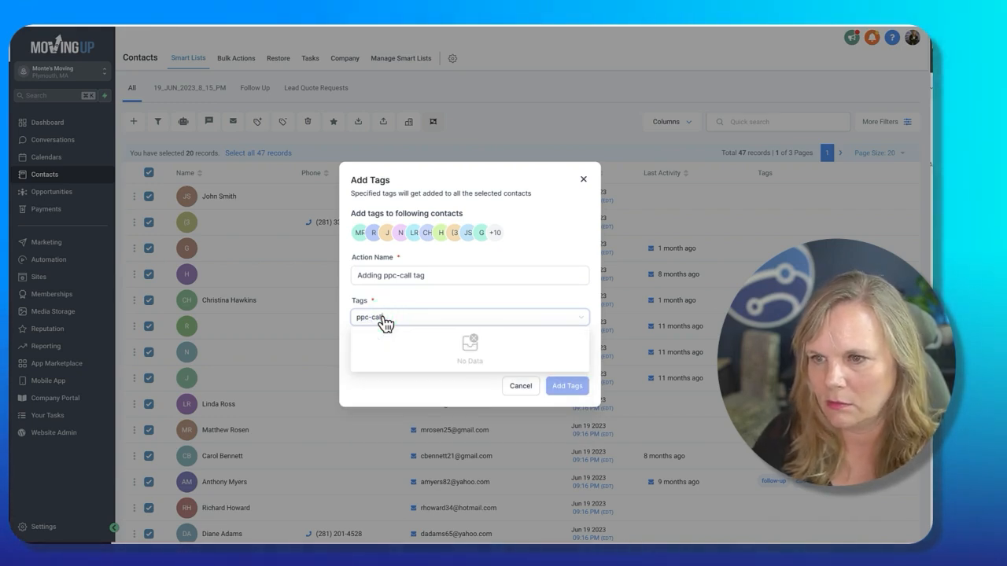
pyautogui.click(398, 301)
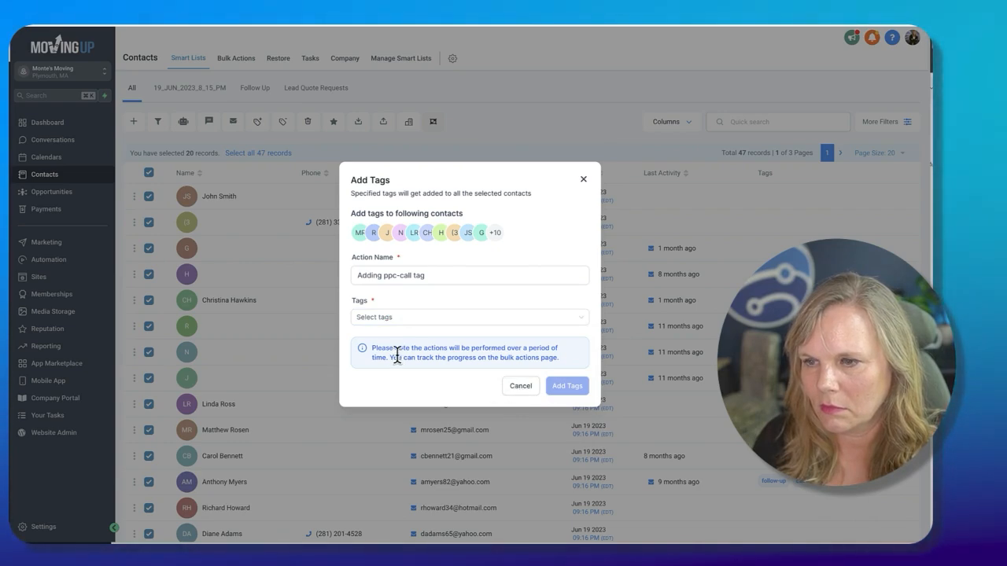
pyautogui.click(516, 387)
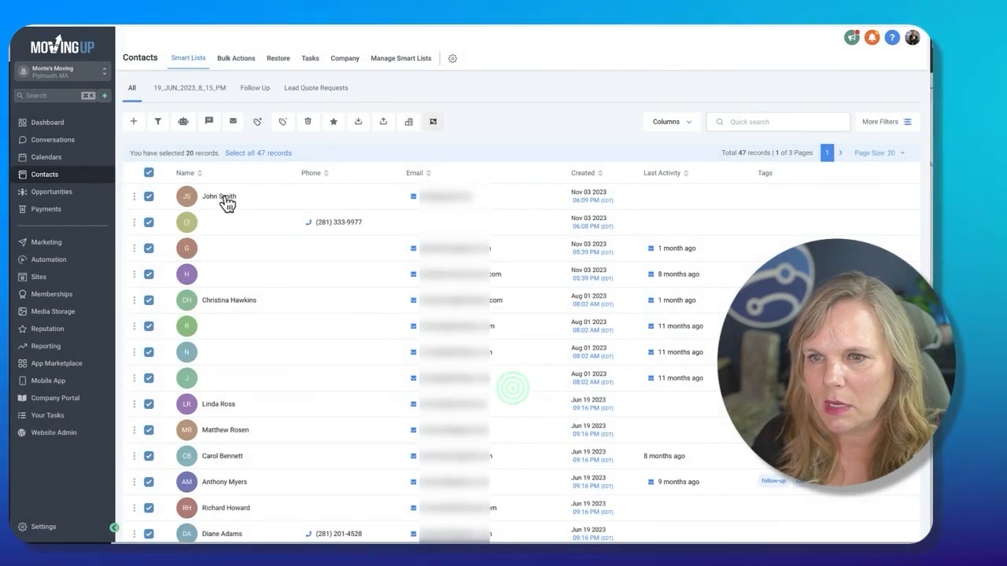
# Create the tag ppc-call on the fifth contact's record and return to the contact list.
pyautogui.click(225, 292)
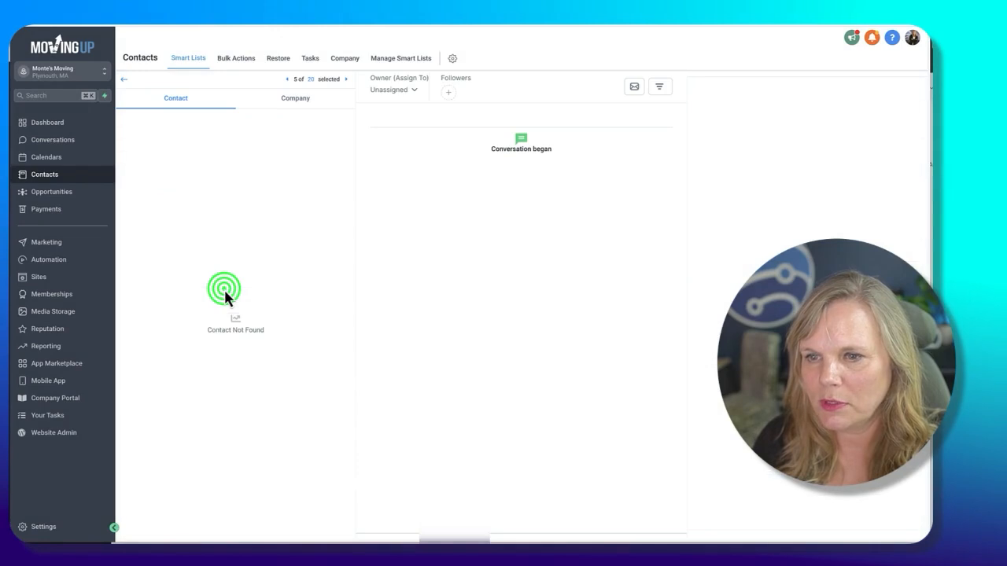
pyautogui.scroll(-8, 224, 374)
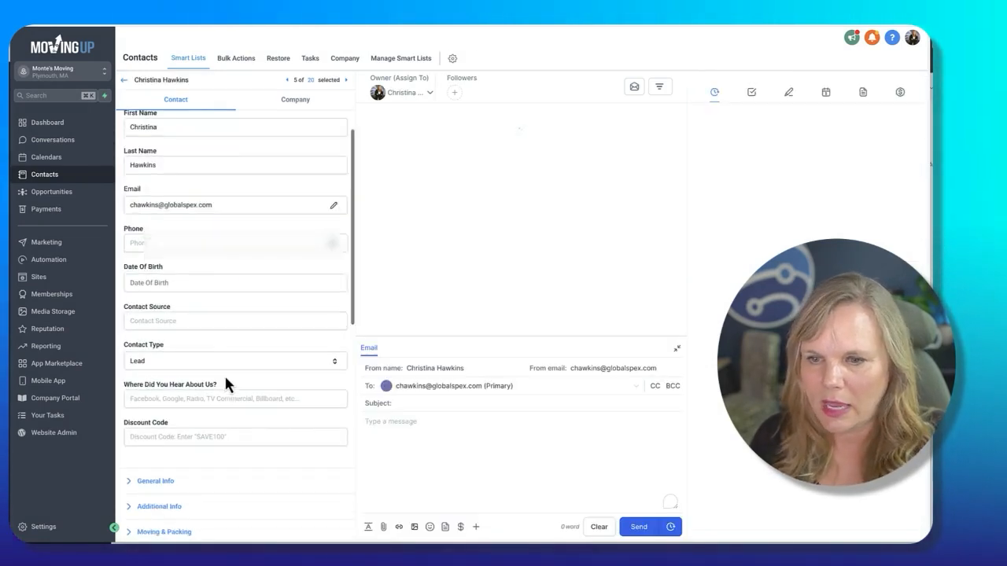
pyautogui.click(161, 201)
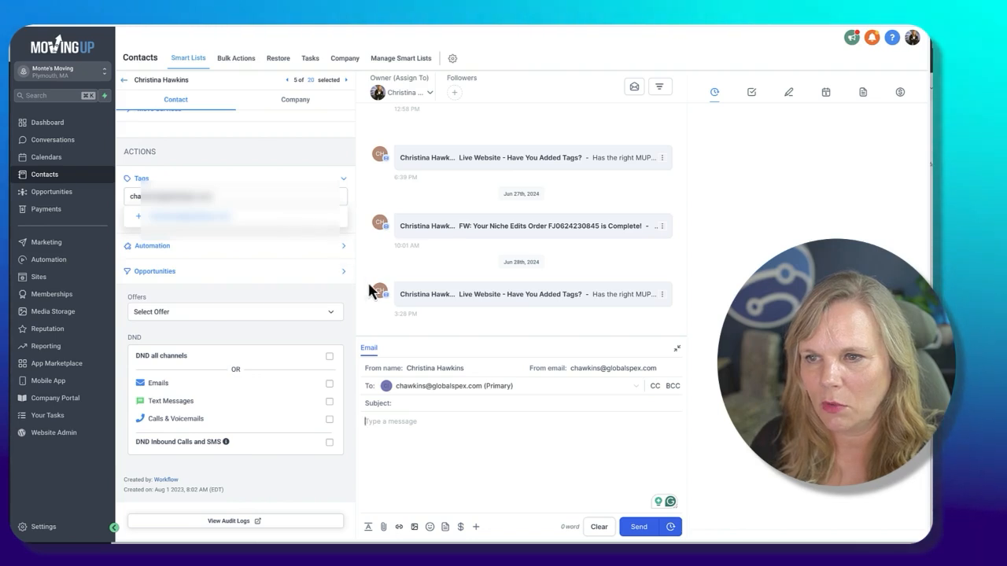
pyautogui.click(363, 259)
pyautogui.click(203, 195)
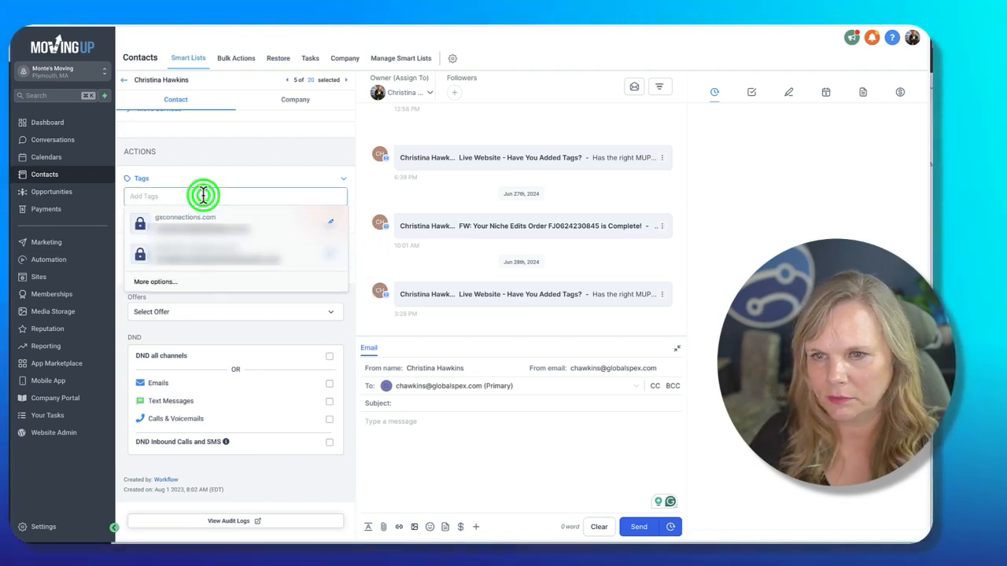
pyautogui.write('ppc-call')
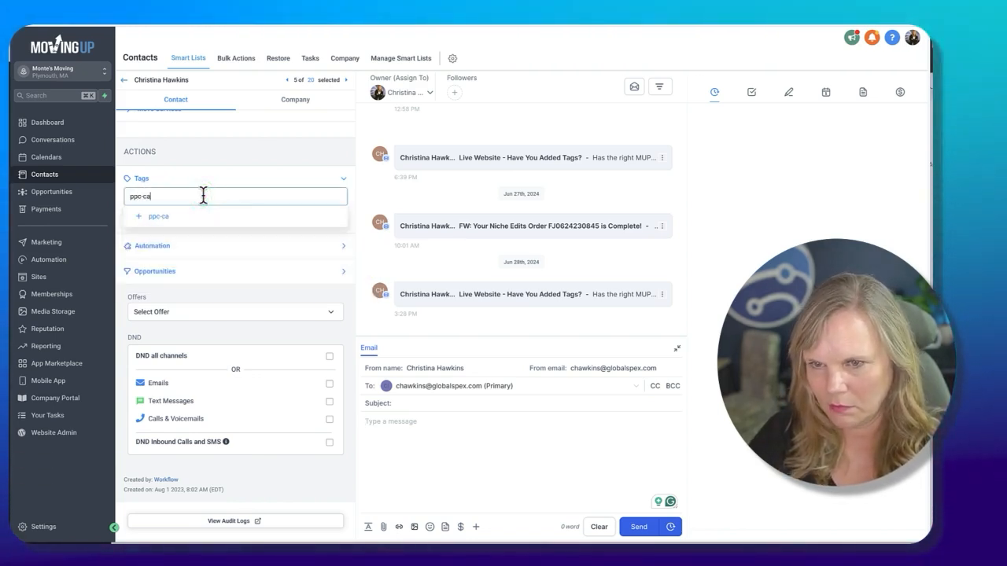
pyautogui.click(142, 217)
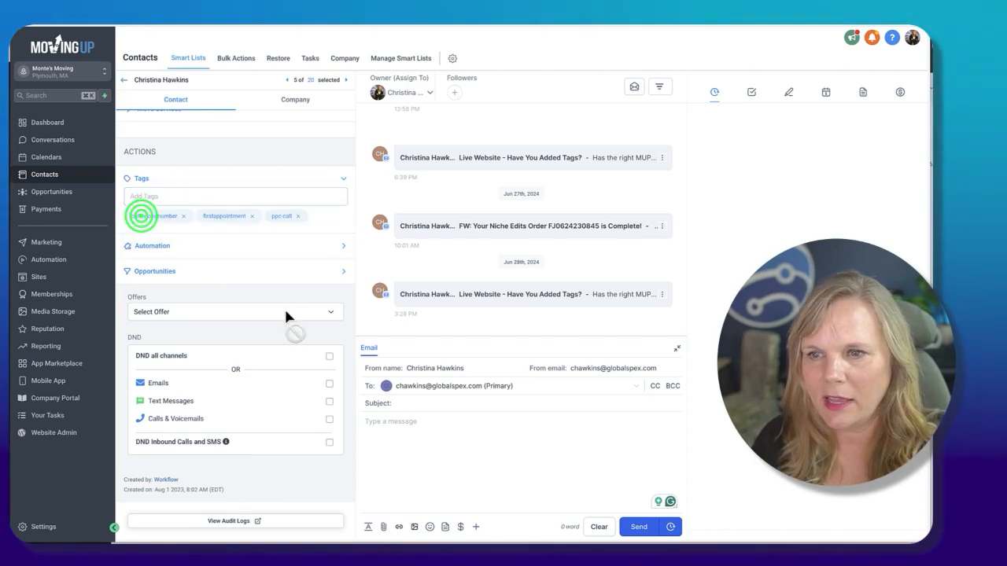
pyautogui.click(123, 80)
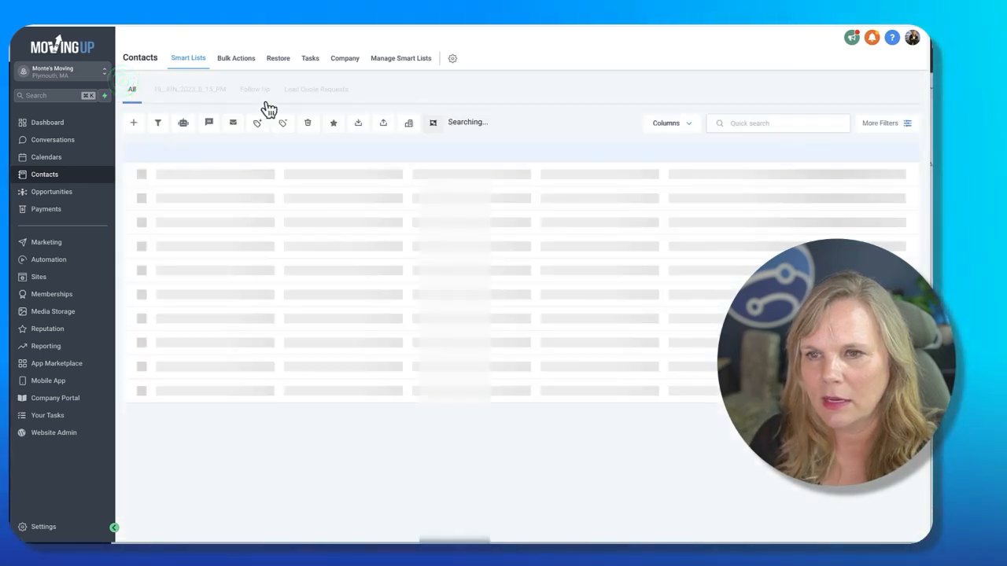
# Bulk-add the tag ppc-call to all contacts on the page with the action name "adding pc-call", dismissing the confirmation.
pyautogui.click(149, 174)
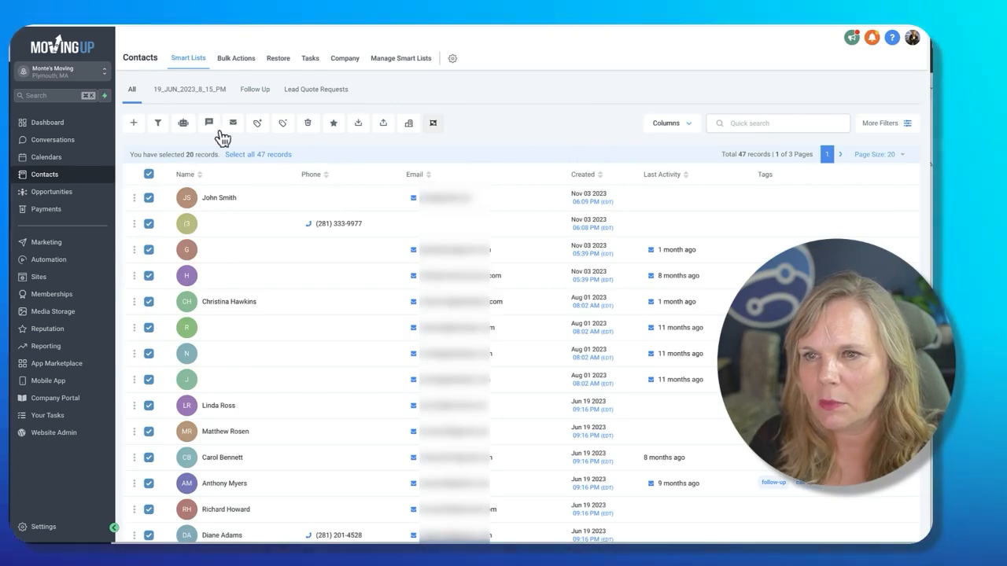
pyautogui.click(257, 126)
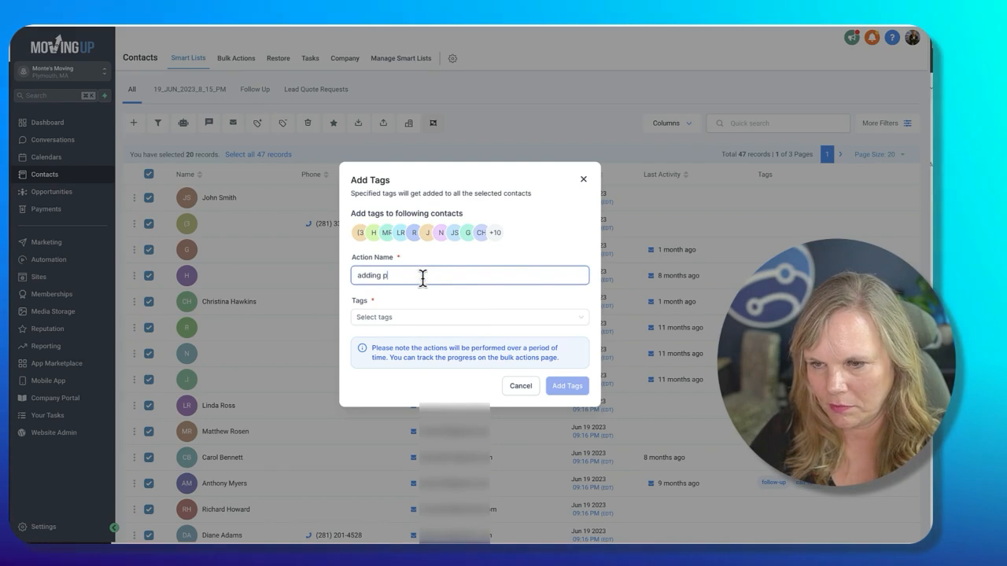
pyautogui.write('adding pc-call')
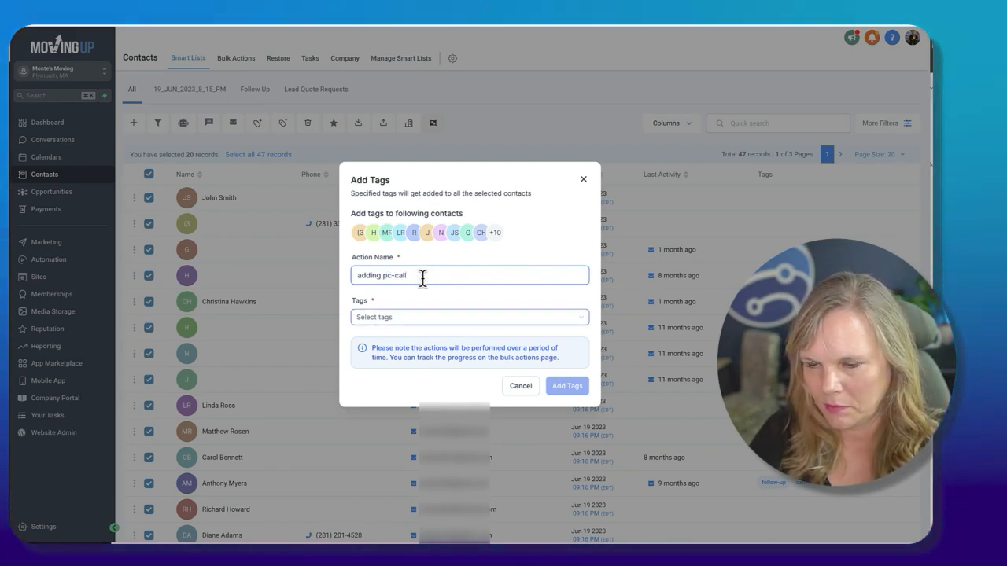
pyautogui.click(408, 317)
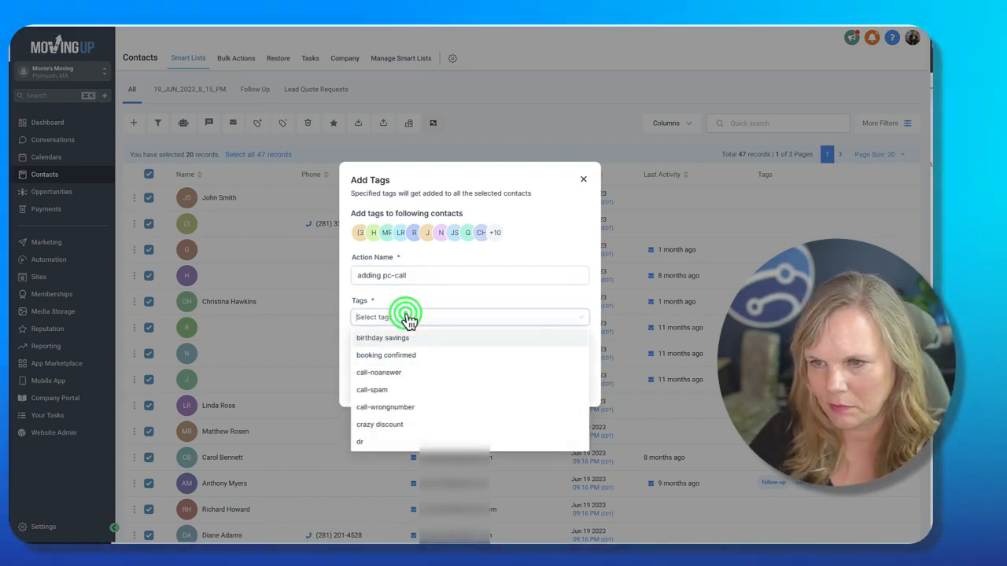
pyautogui.write('ppc')
pyautogui.click(381, 354)
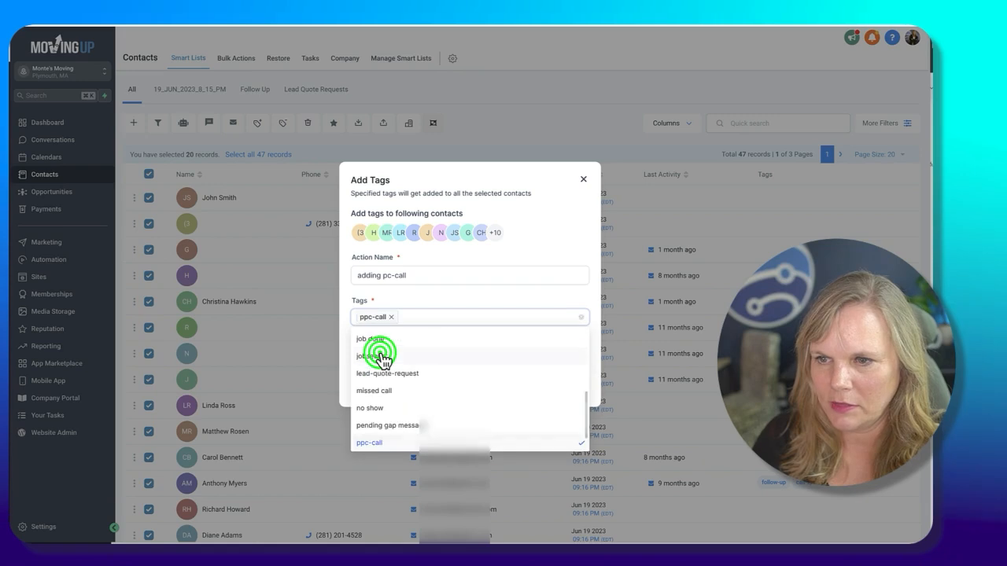
pyautogui.click(433, 303)
pyautogui.click(567, 387)
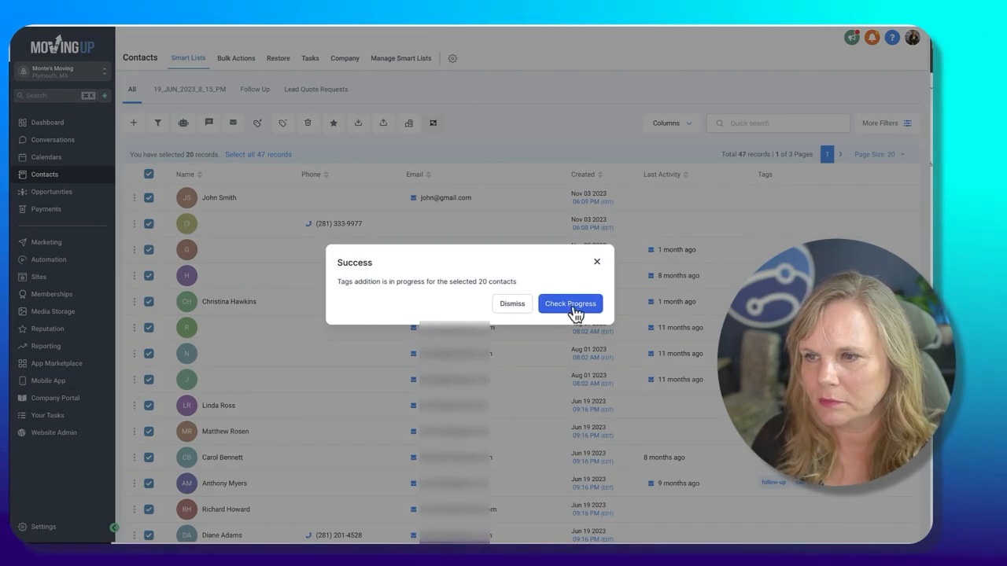
pyautogui.click(508, 306)
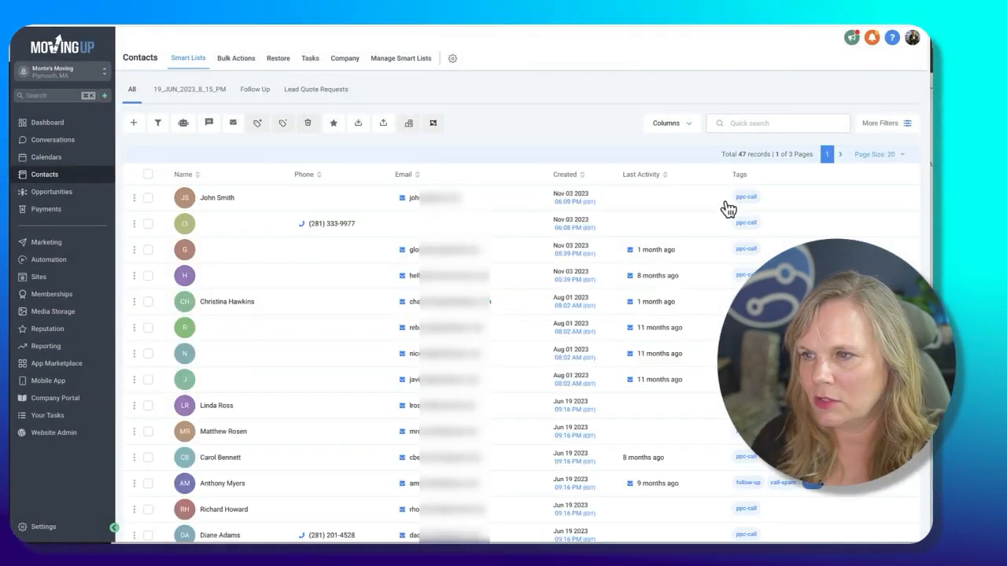
# Filter the contact list to contacts whose tag is ppc-call.
pyautogui.scroll(-1, 412, 203)
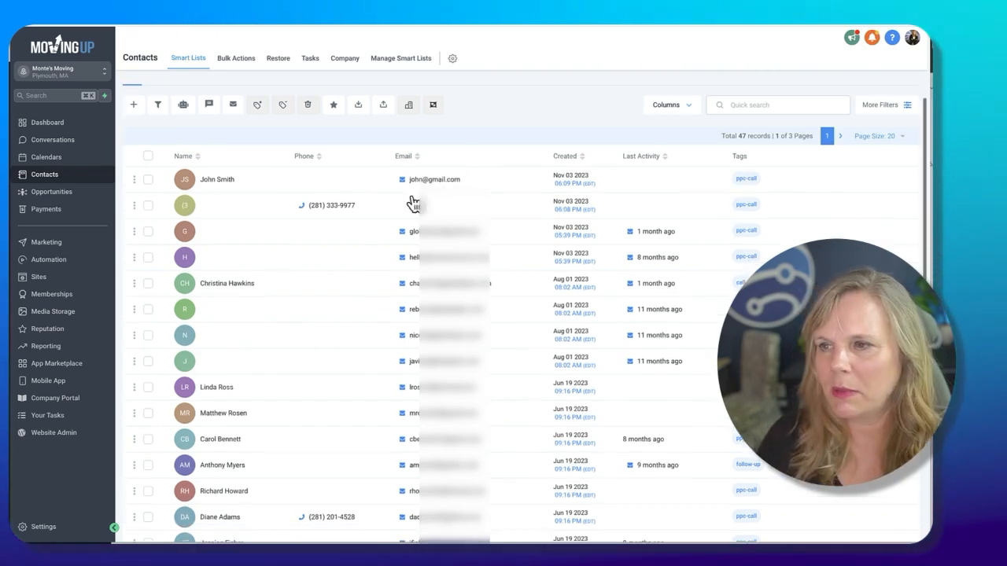
pyautogui.scroll(1, 784, 247)
pyautogui.click(895, 126)
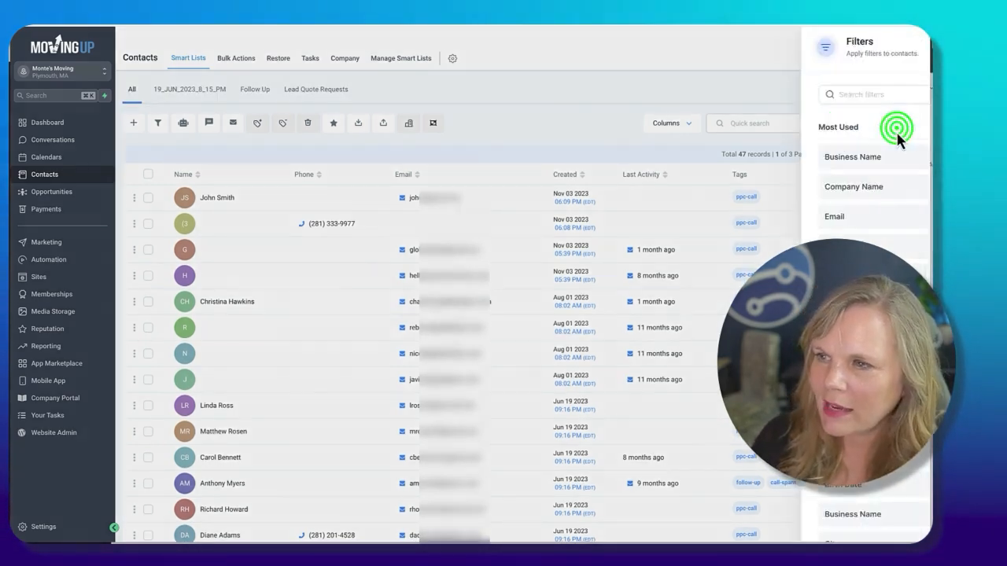
pyautogui.click(787, 94)
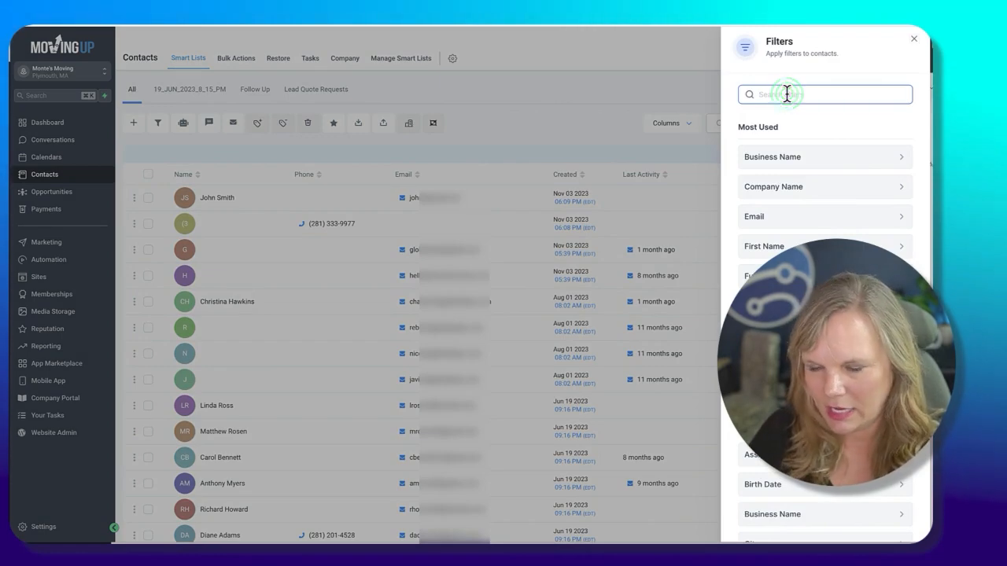
pyautogui.write('tags')
pyautogui.press('BackSpace')
pyautogui.press('BackSpace')
pyautogui.press('BackSpace')
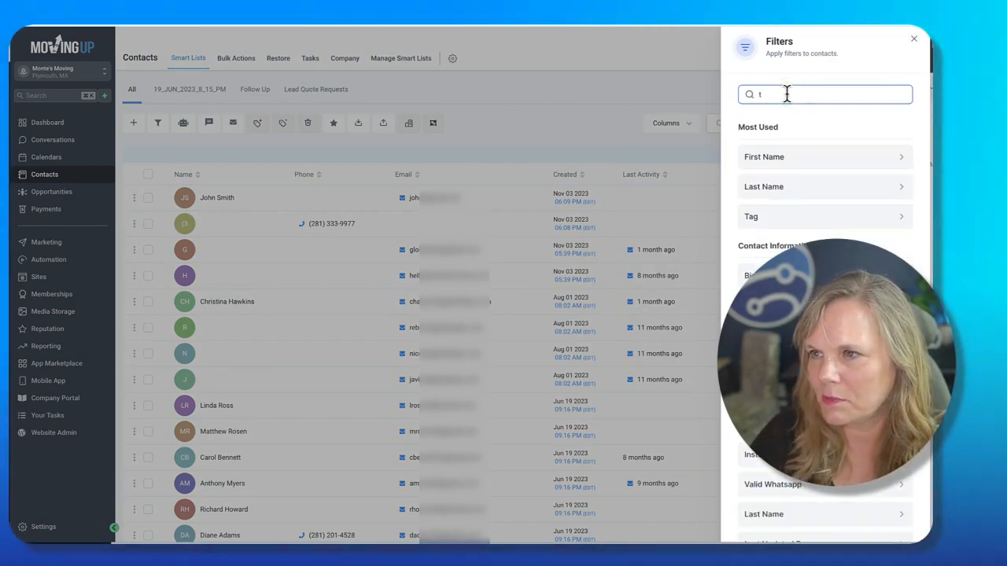
pyautogui.write('a')
pyautogui.click(771, 155)
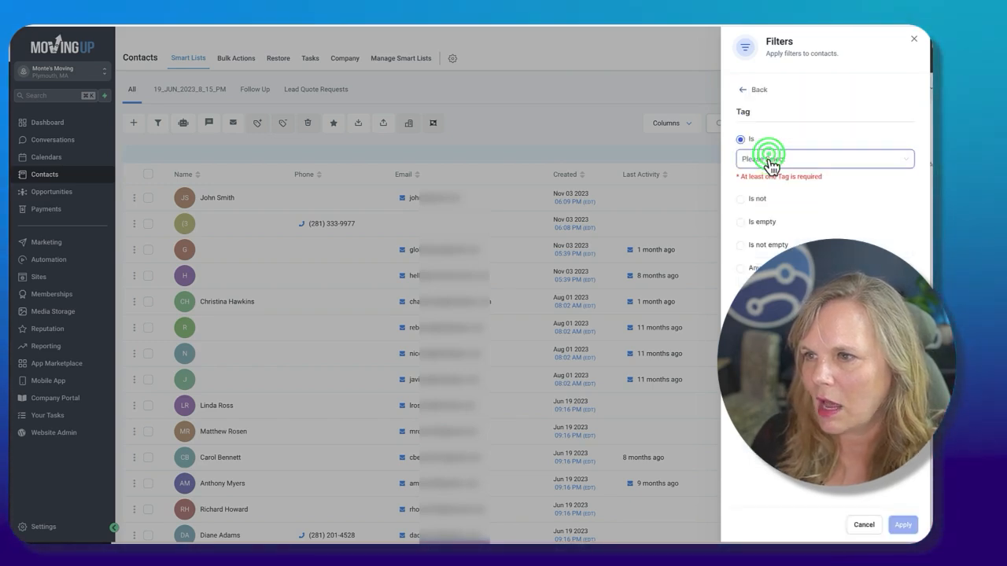
pyautogui.click(771, 160)
pyautogui.write('pp')
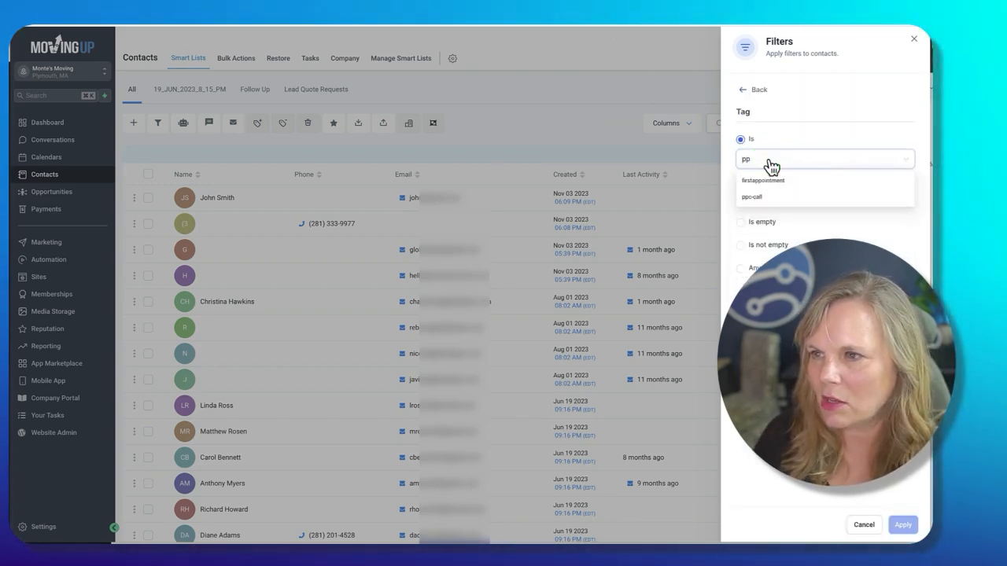
pyautogui.click(765, 196)
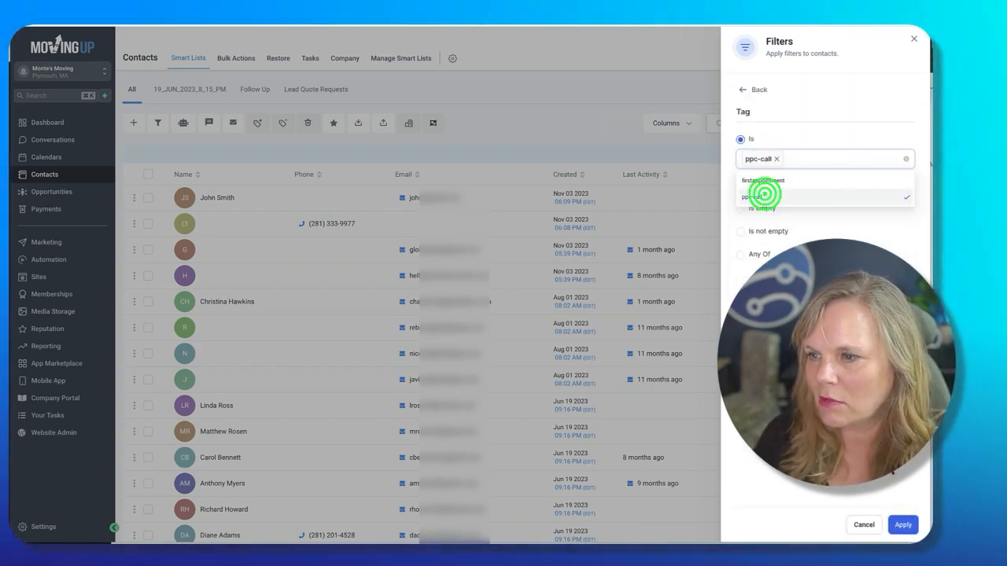
pyautogui.click(902, 527)
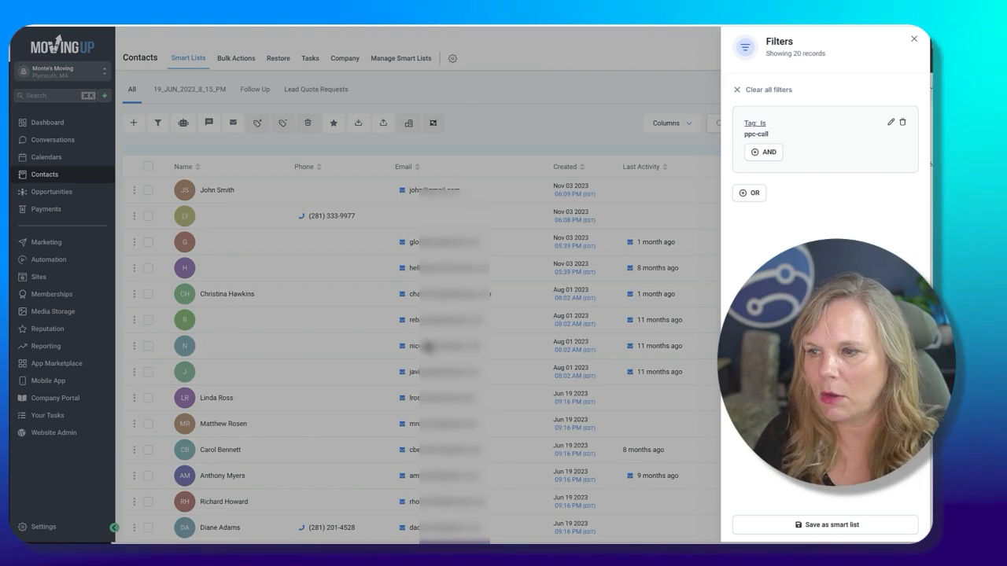
# Save the tag filter as a smart list named PPC-Call.
pyautogui.click(818, 527)
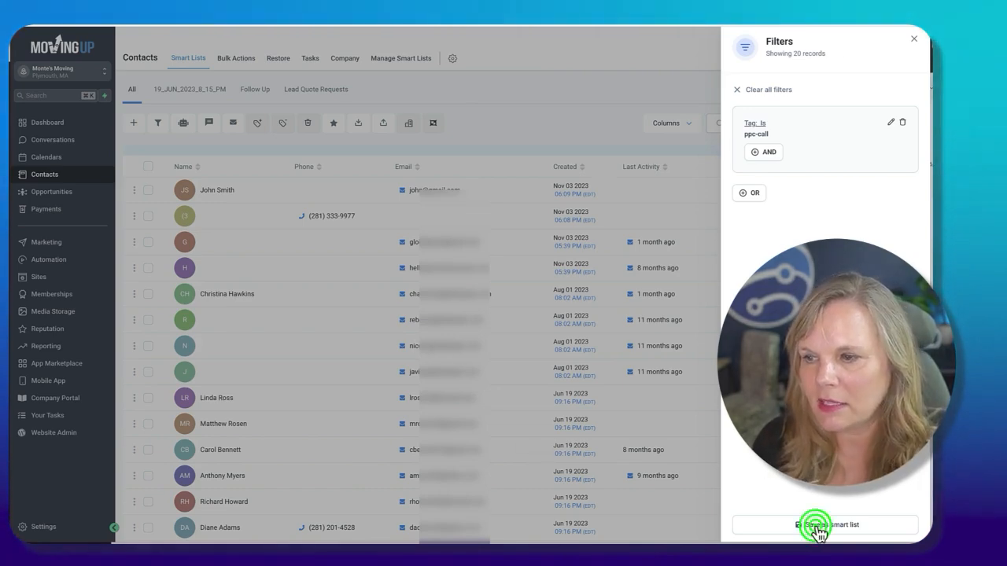
pyautogui.click(429, 118)
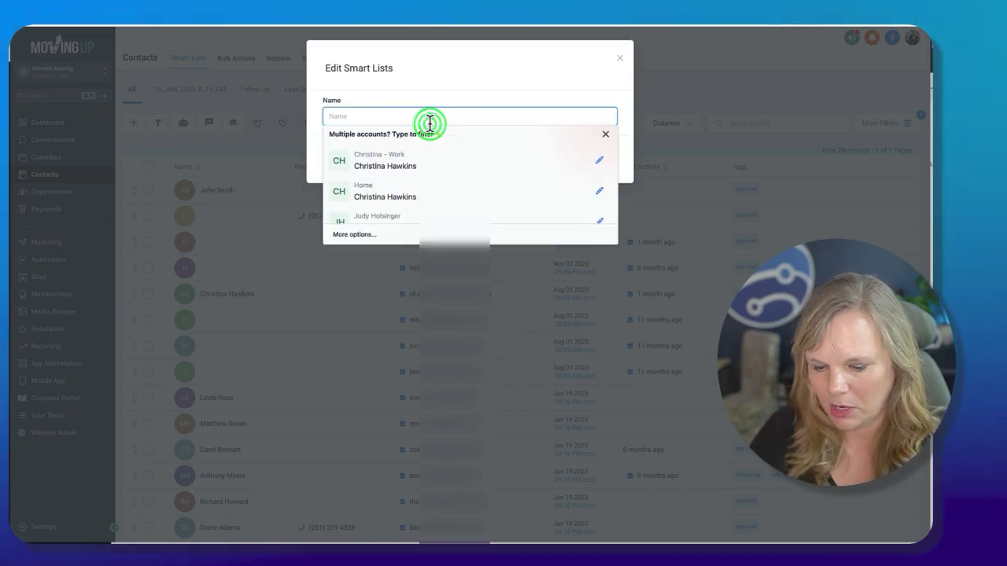
pyautogui.write('PPC-Call')
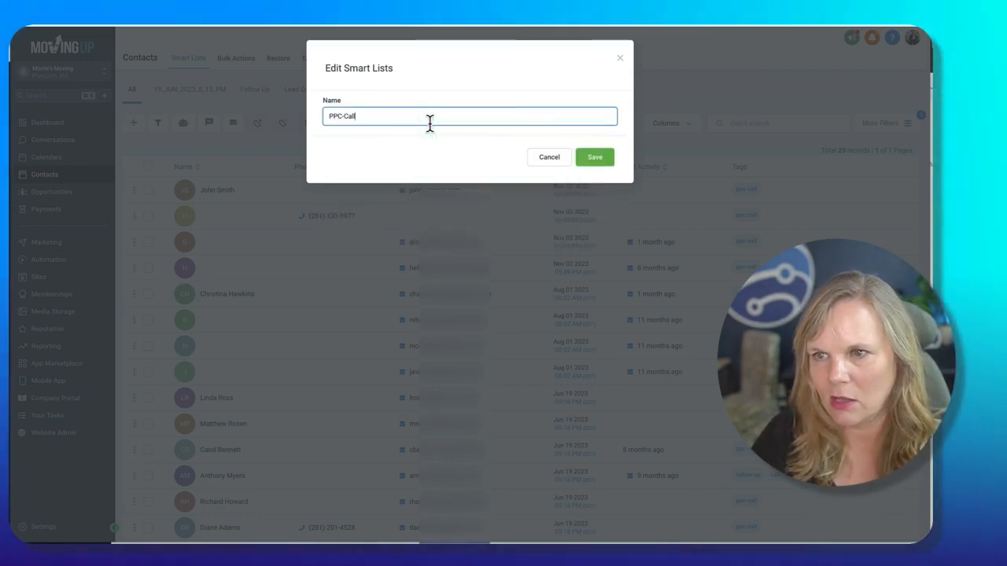
pyautogui.click(600, 157)
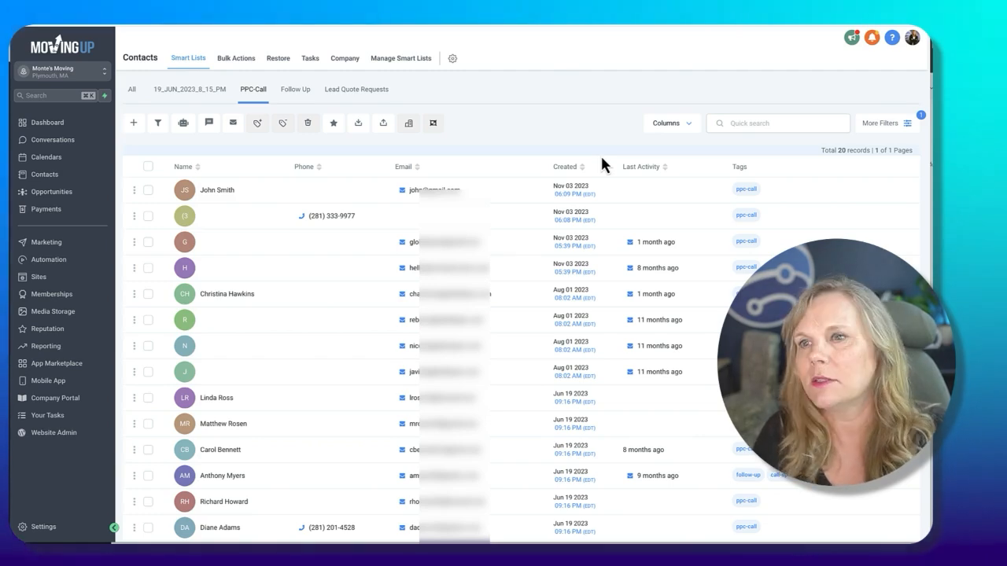
# Review the PPC-Call, Lead Quote Requests and Follow Up smart lists, and inspect the filter behind Follow Up.
pyautogui.scroll(-1, 601, 154)
pyautogui.scroll(1, 558, 116)
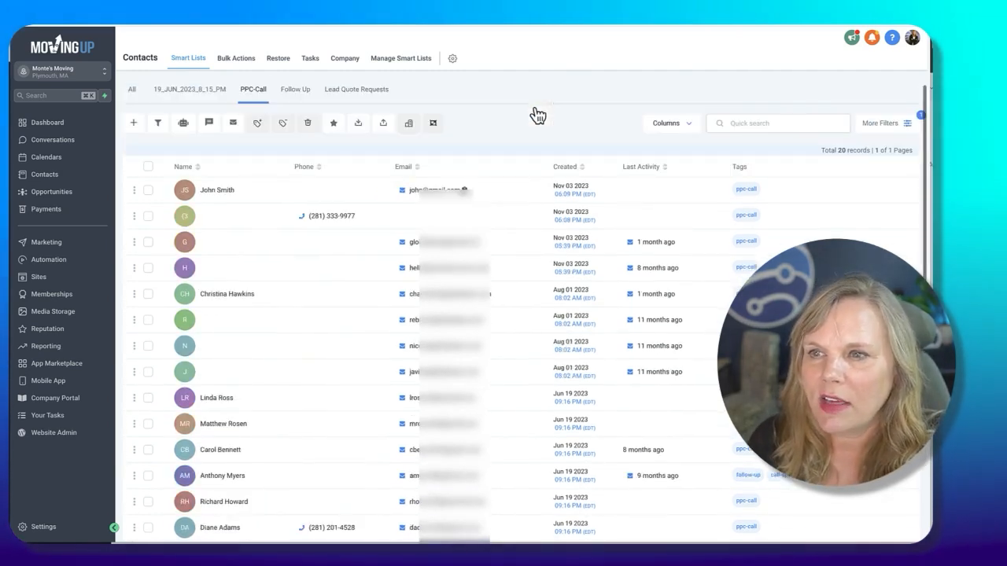
pyautogui.click(353, 94)
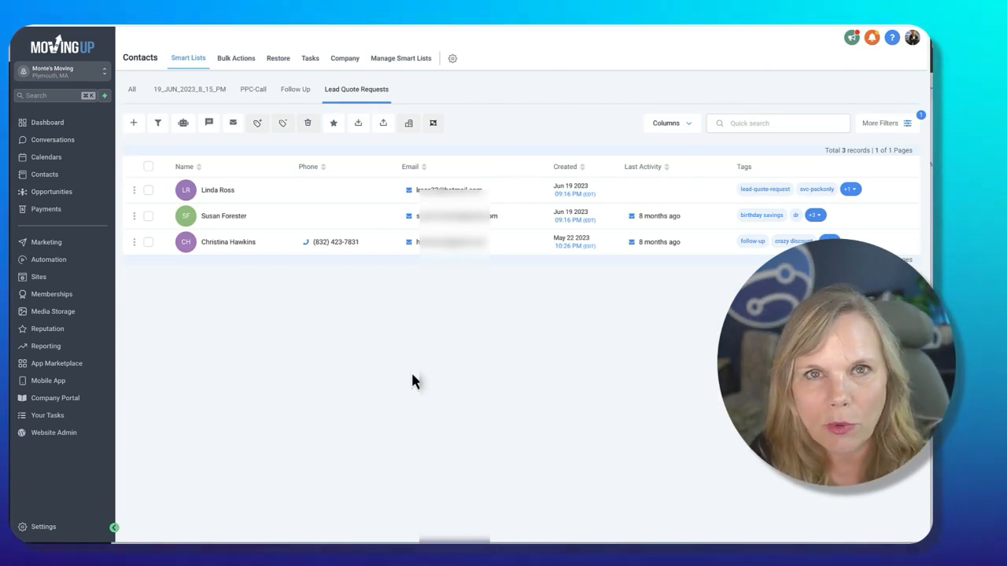
pyautogui.click(291, 91)
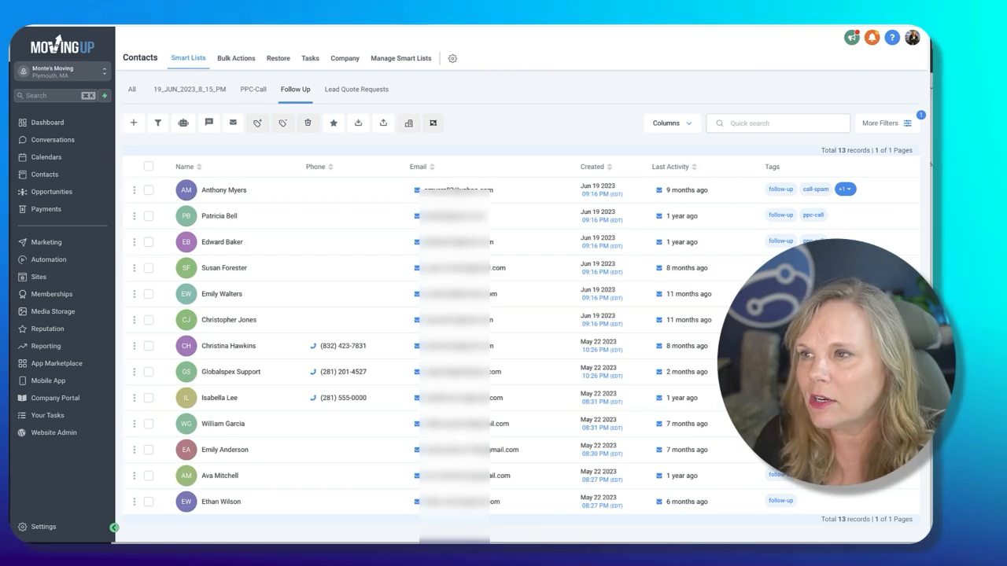
pyautogui.click(891, 125)
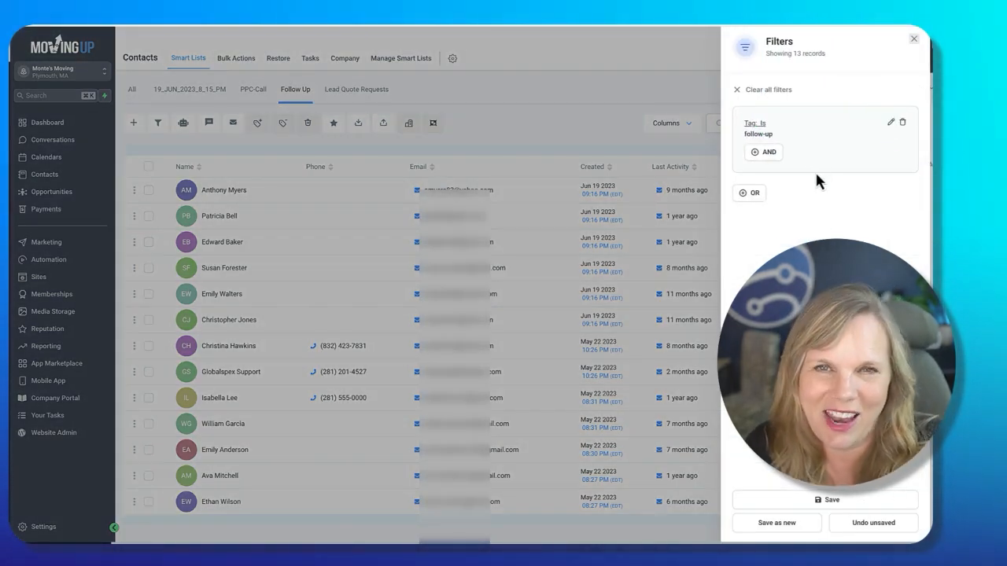
pyautogui.click(914, 39)
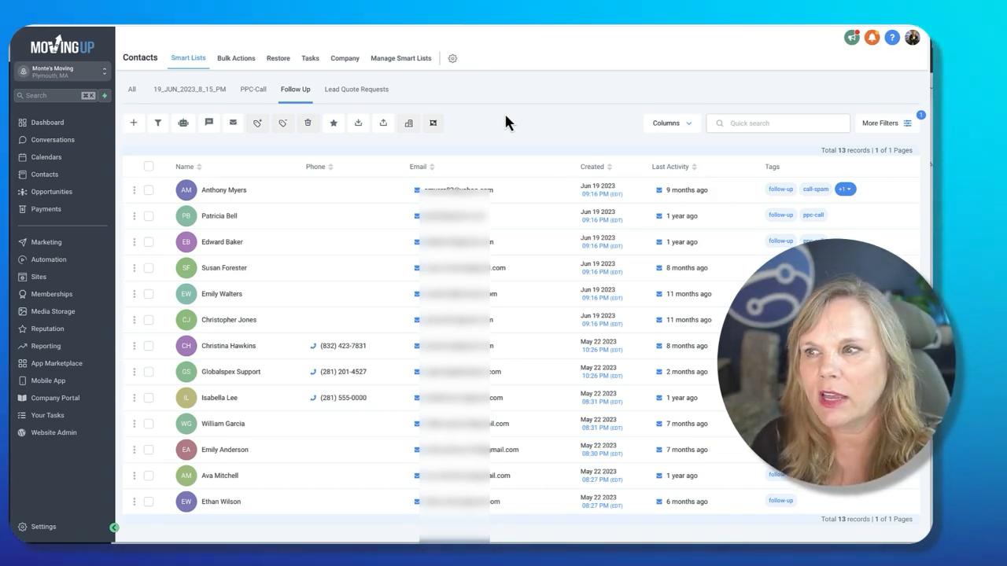
pyautogui.click(535, 123)
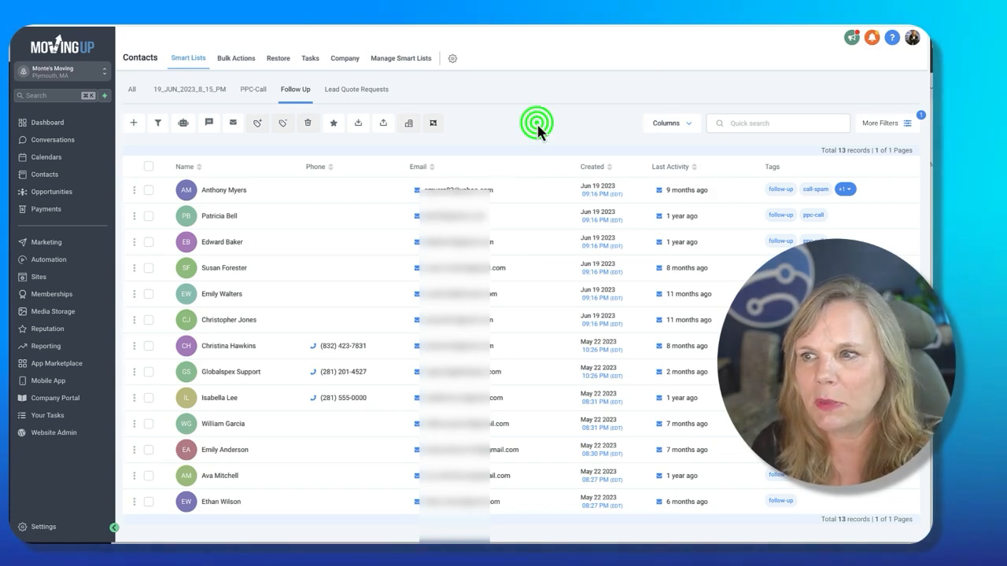
# Remove the follow-up tag from the first contact in the Follow Up smart list and return to the list.
pyautogui.click(231, 193)
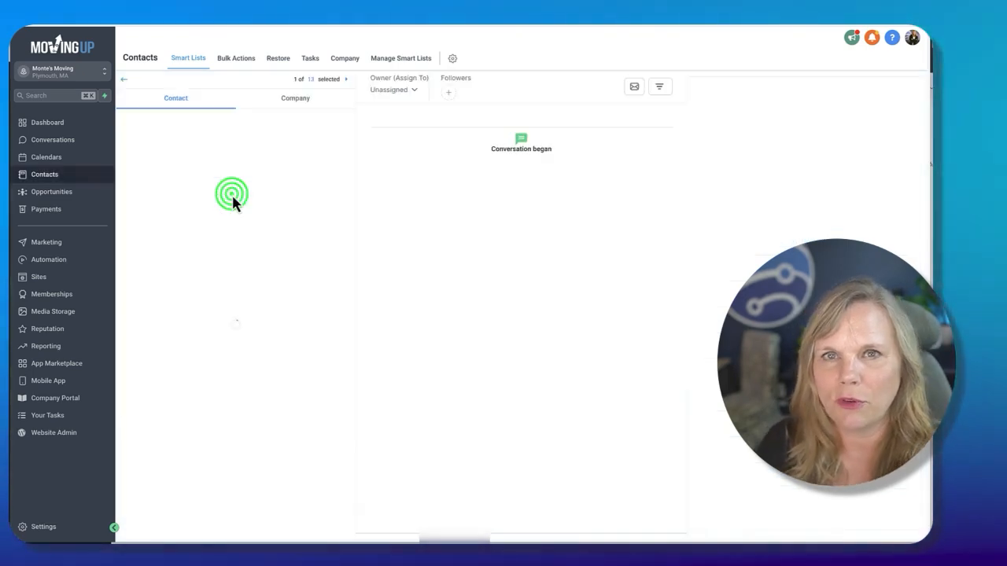
pyautogui.scroll(-10, 218, 337)
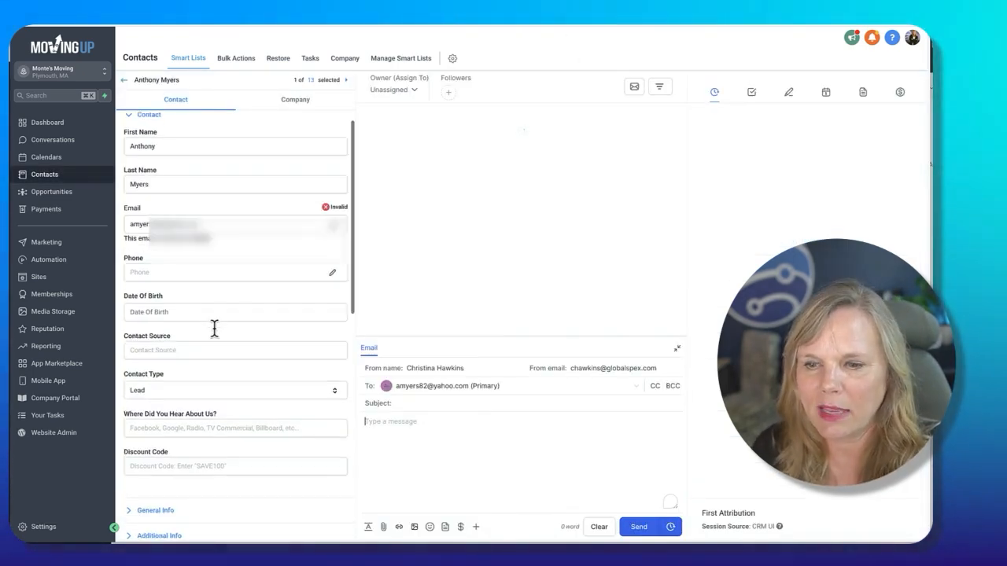
pyautogui.scroll(-1, 215, 331)
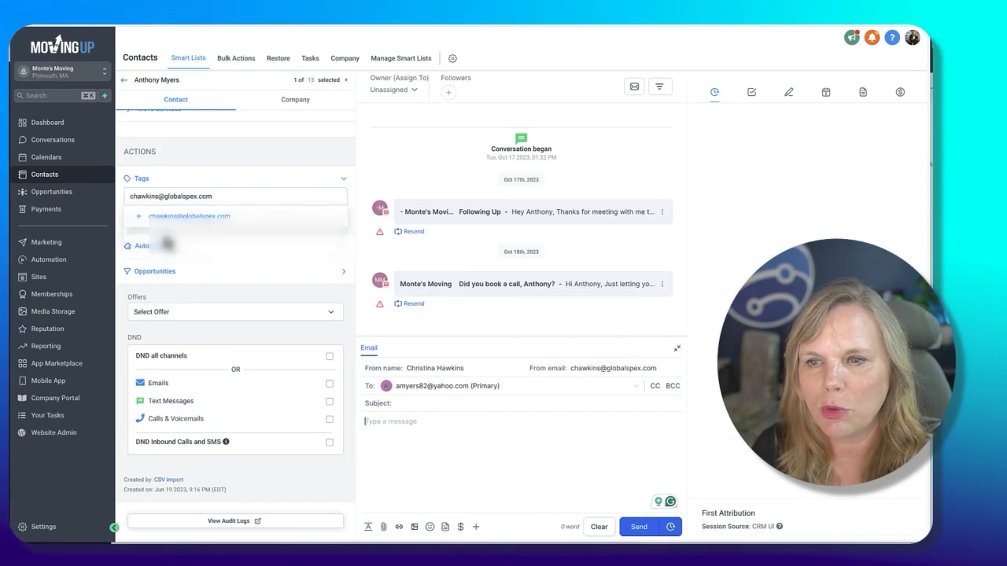
pyautogui.click(359, 300)
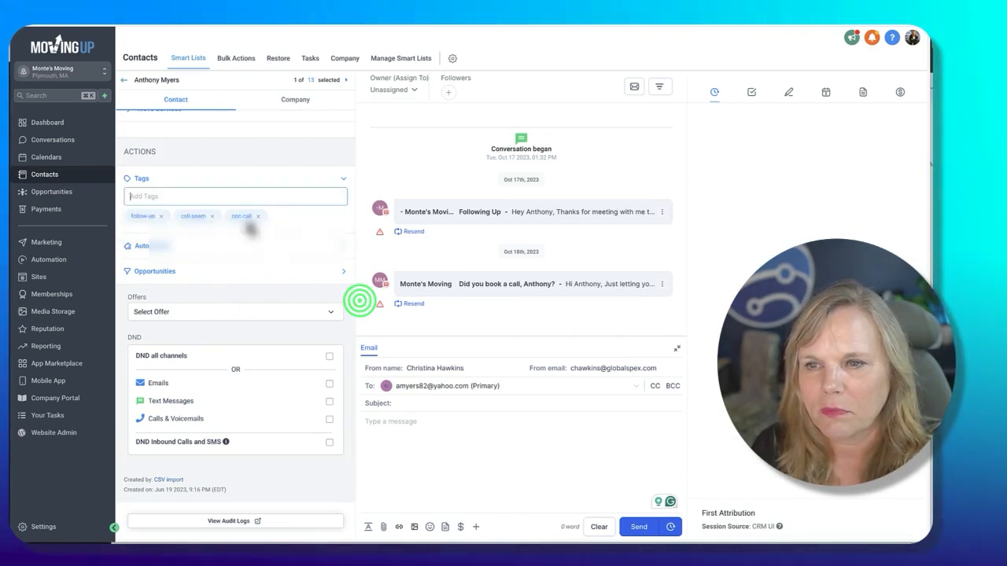
pyautogui.click(163, 218)
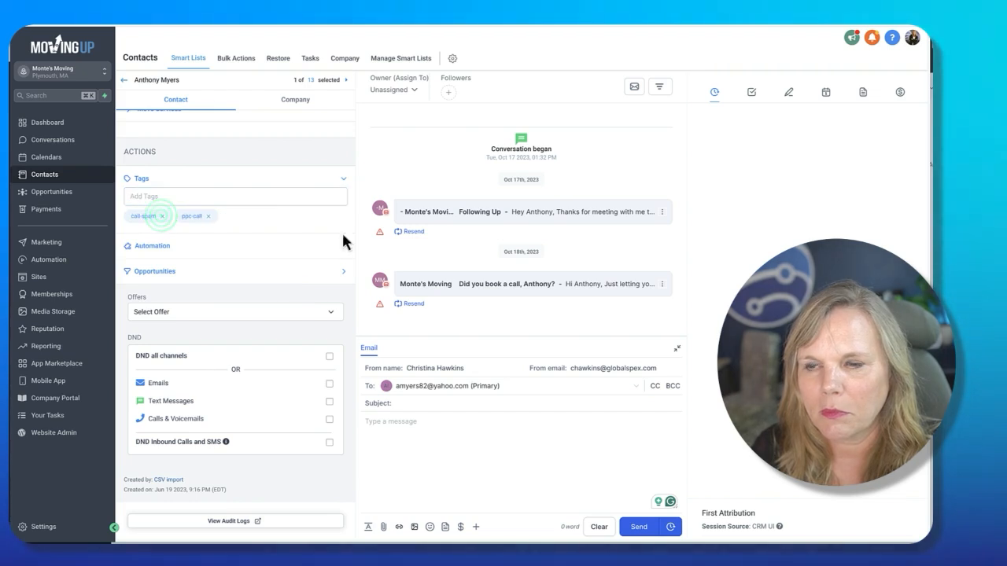
pyautogui.click(124, 83)
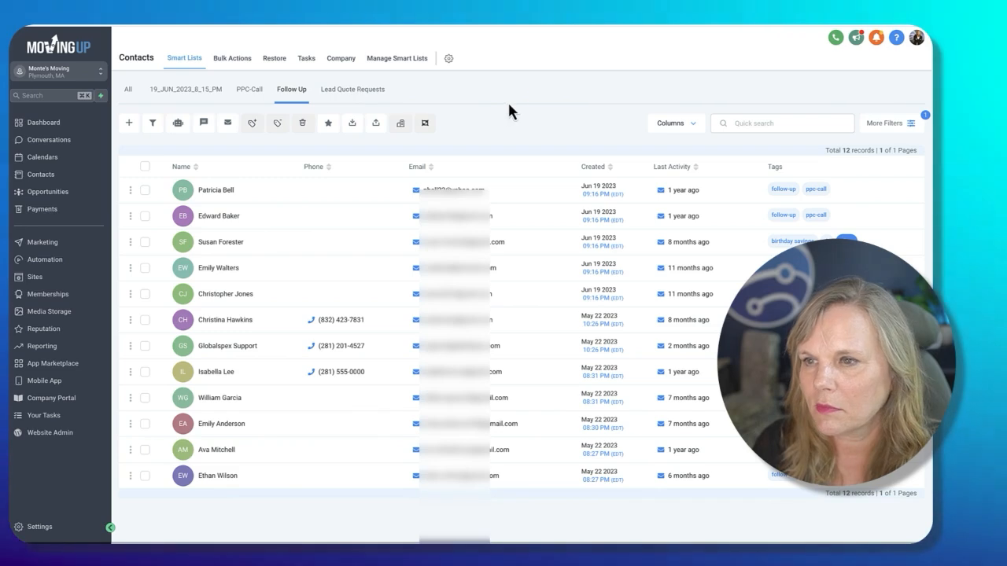
# Reorder the smart lists in their management view so that Lead Quote Requests comes first.
pyautogui.click(507, 101)
pyautogui.click(520, 126)
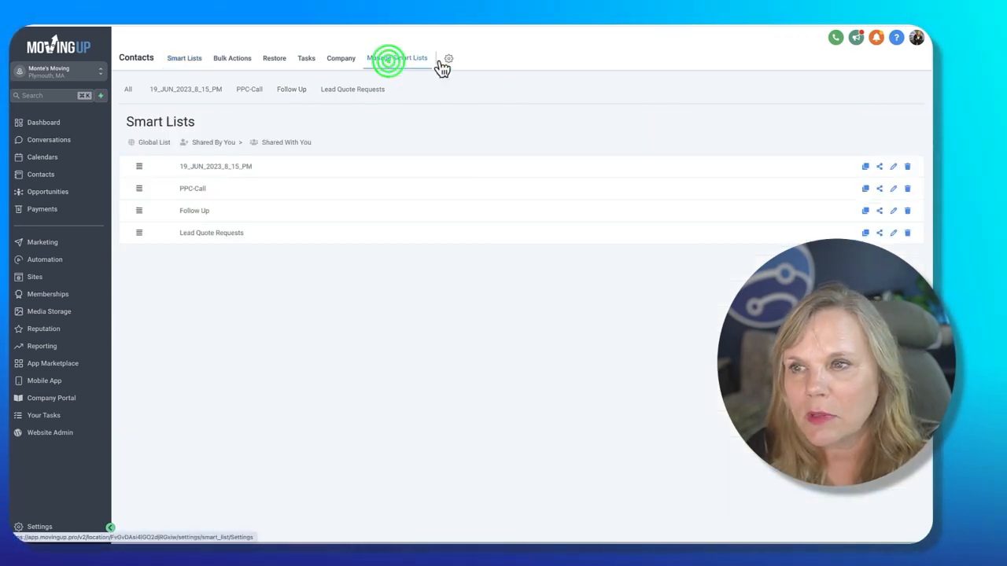
pyautogui.moveTo(138, 233); pyautogui.dragTo(137, 161)
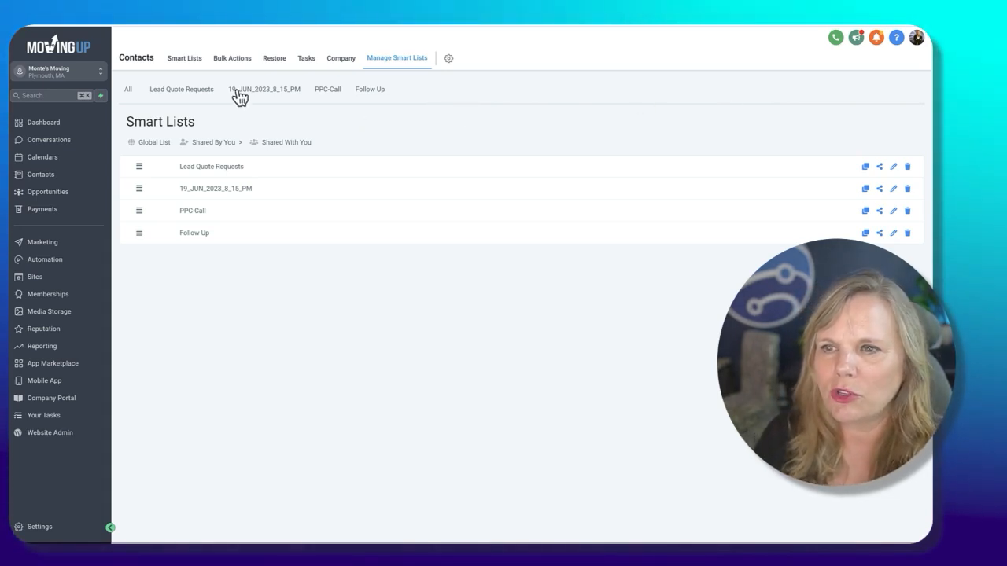
pyautogui.click(395, 117)
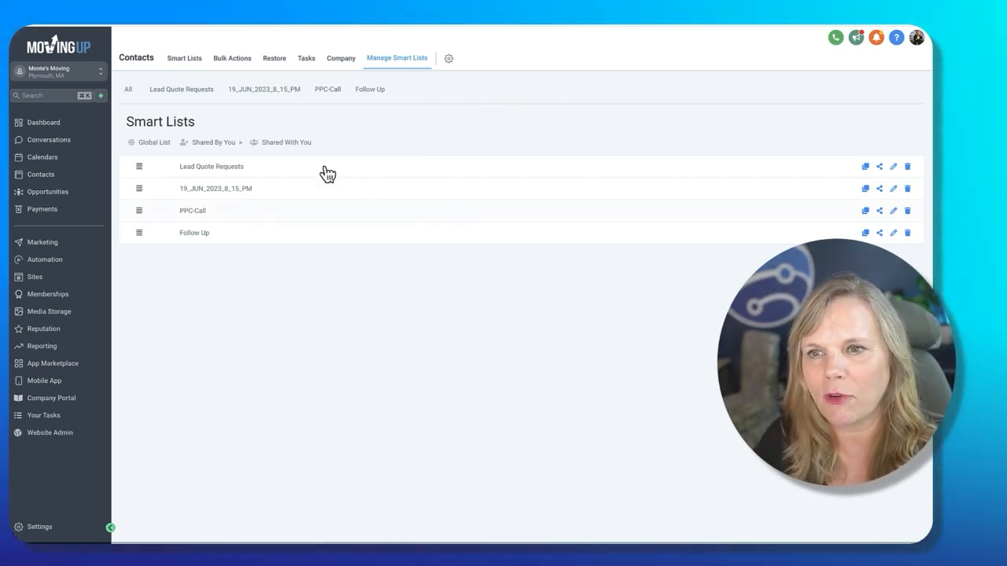
pyautogui.click(312, 302)
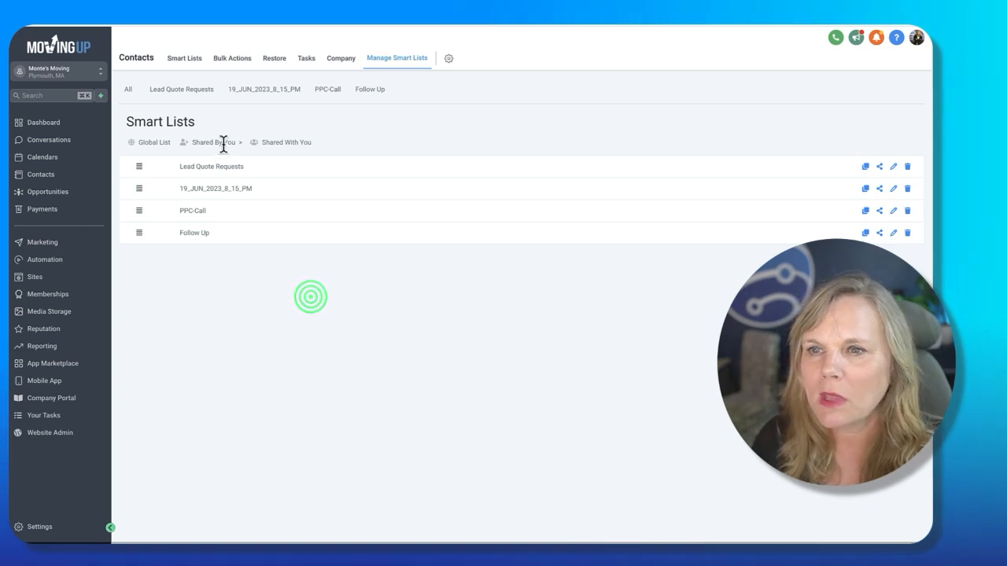
# View all contacts and the 19_JUN_2023_8_15_PM smart list.
pyautogui.click(129, 96)
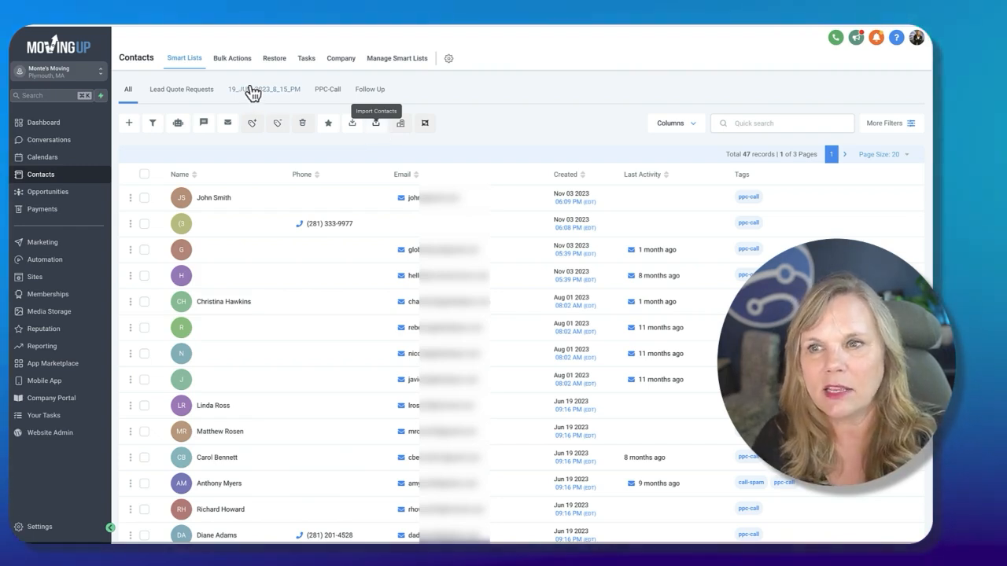
pyautogui.click(252, 91)
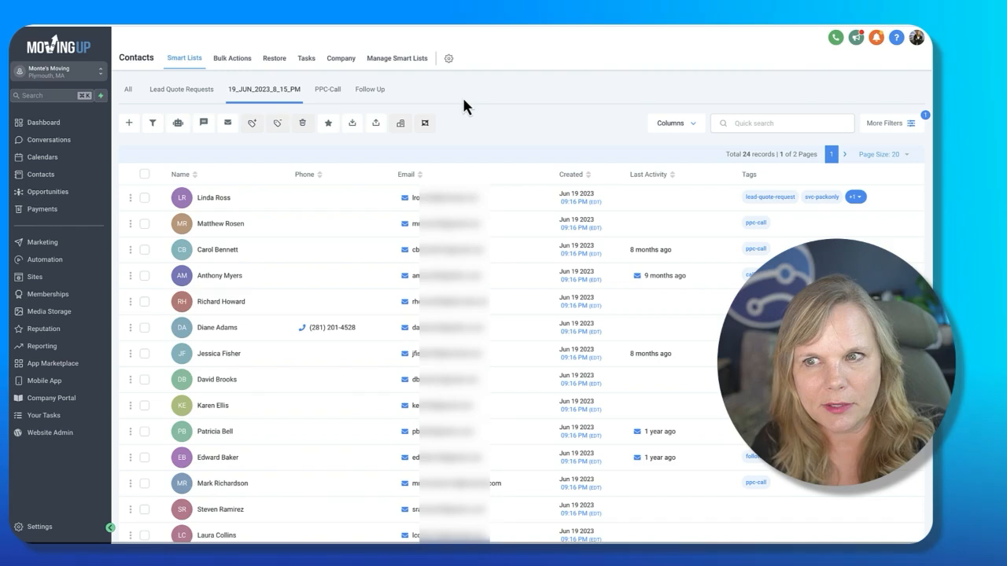
pyautogui.click(461, 95)
# Select all contacts in the PPC-Call smart list and apply an additional Created filter with the range 2024-07-01 to 2024-07-31.
pyautogui.click(321, 90)
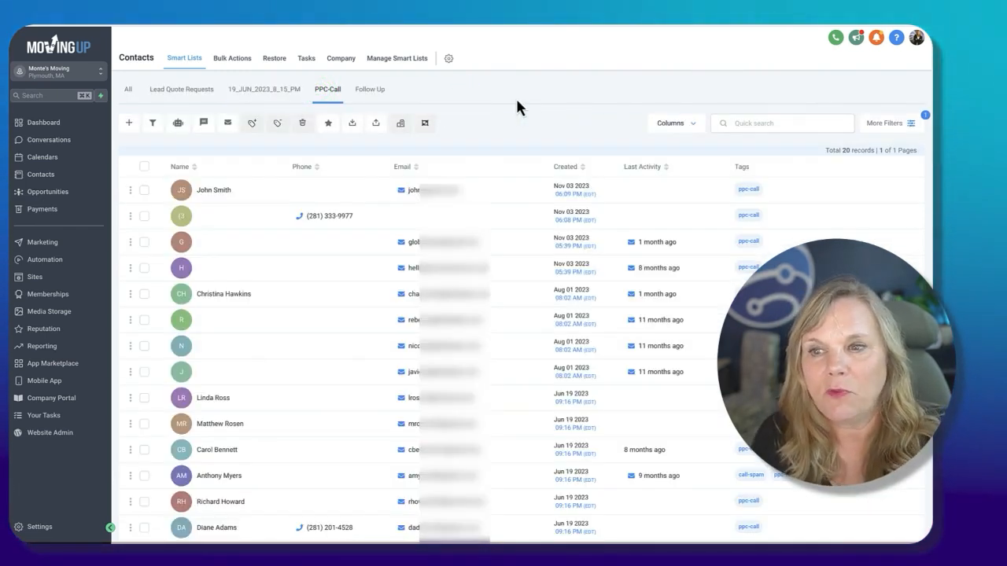
pyautogui.click(144, 169)
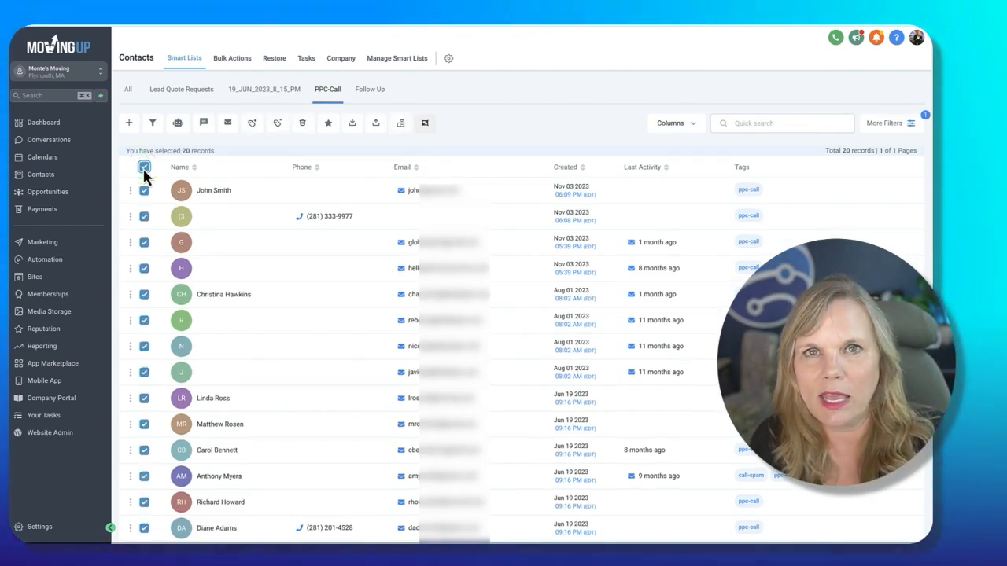
pyautogui.click(884, 124)
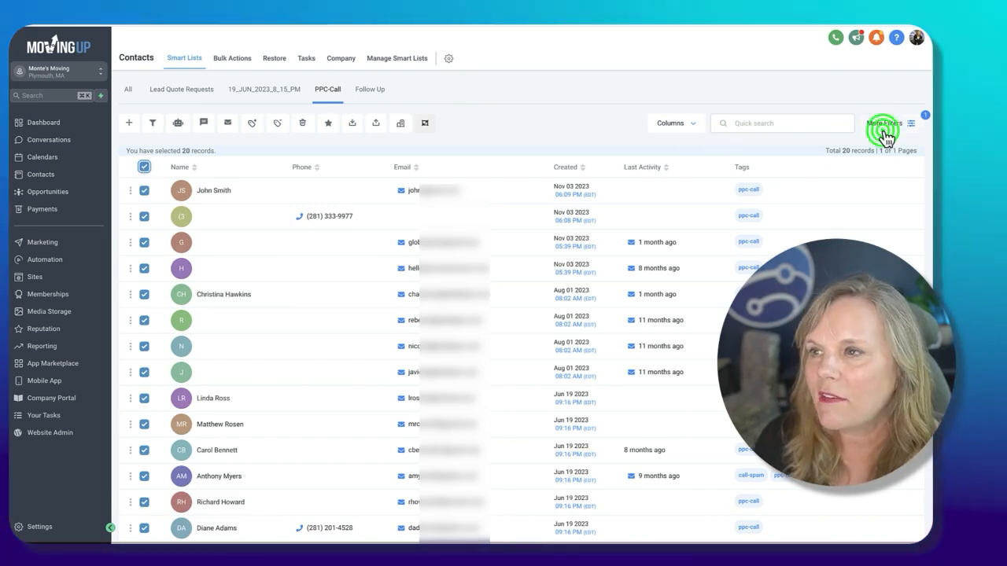
pyautogui.click(783, 154)
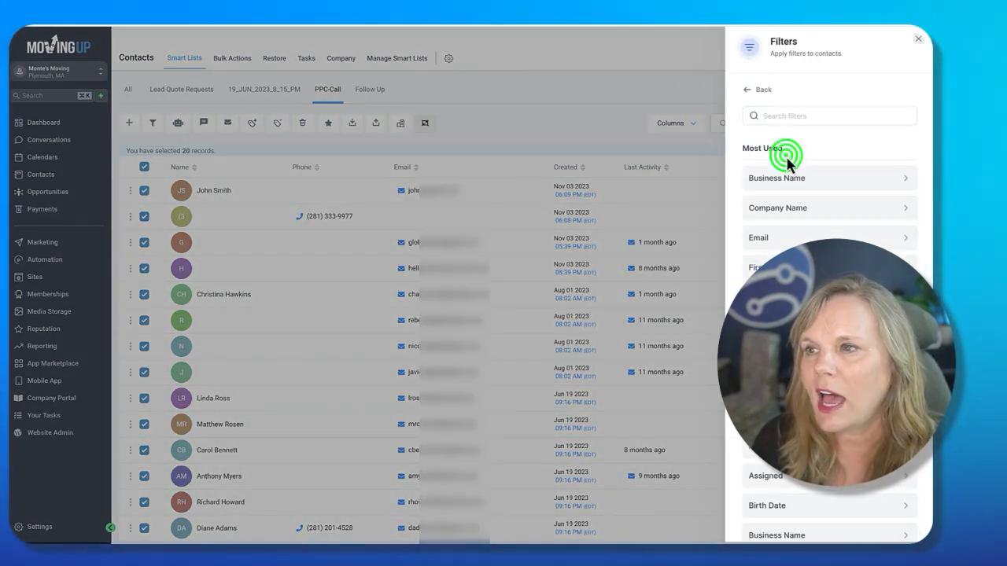
pyautogui.write('creat')
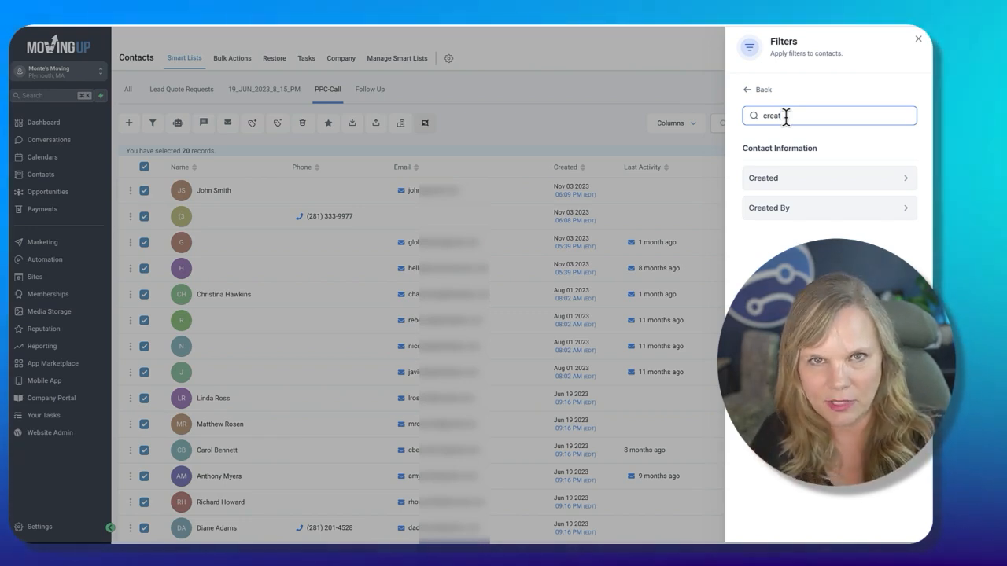
pyautogui.click(789, 183)
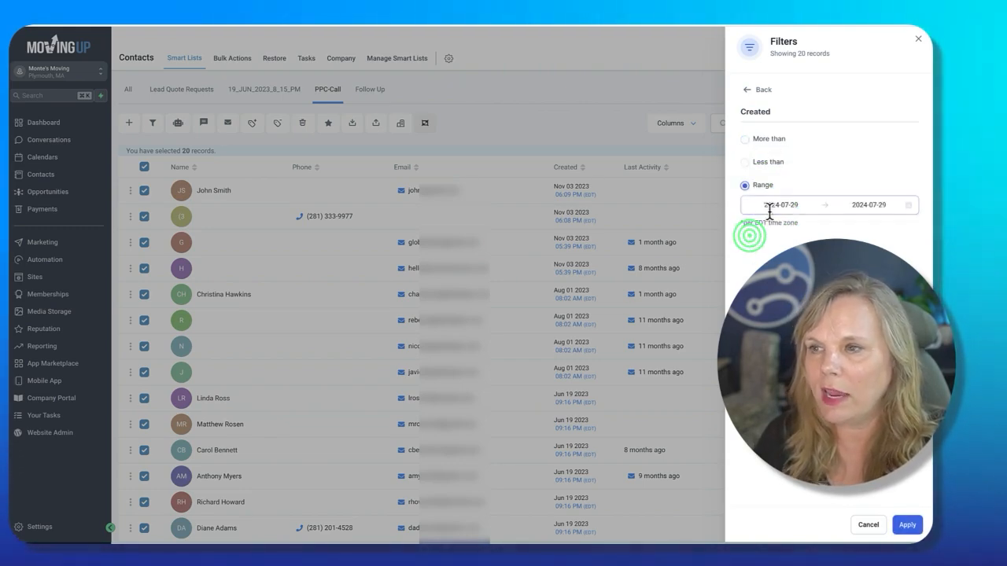
pyautogui.click(770, 206)
pyautogui.click(672, 258)
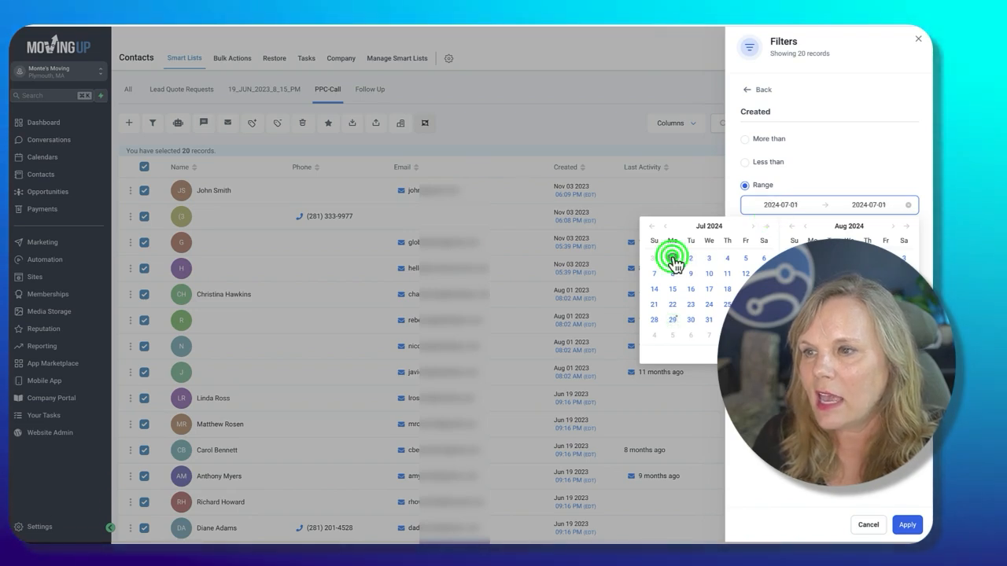
pyautogui.click(709, 319)
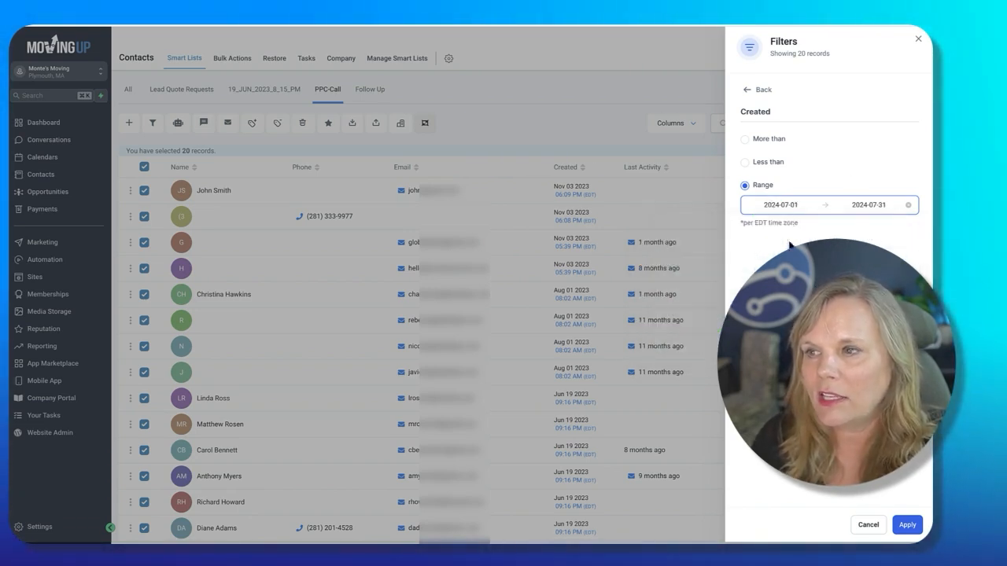
pyautogui.click(907, 524)
pyautogui.click(429, 280)
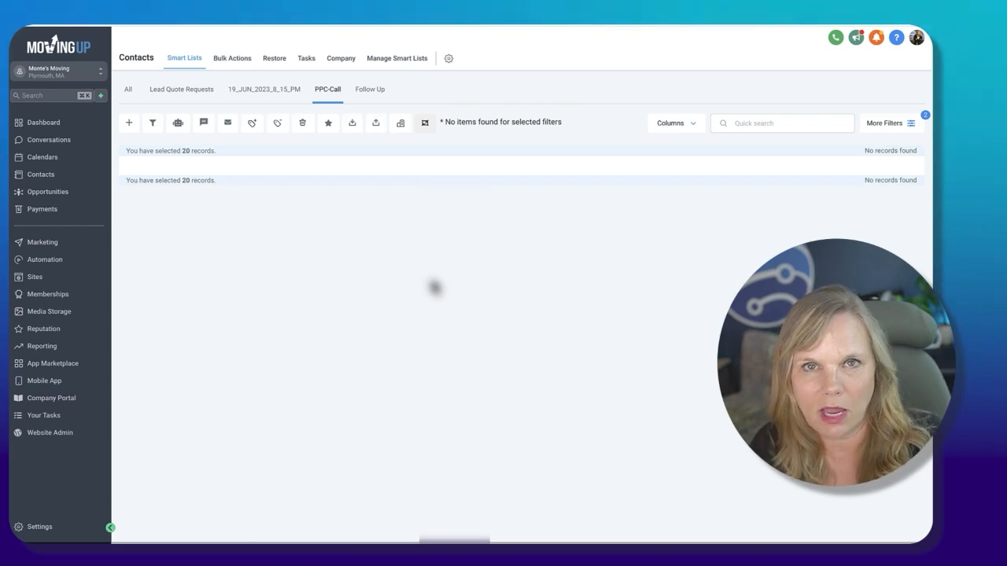
# Save the added Created filter to the PPC-Call smart list and reload the list.
pyautogui.click(883, 124)
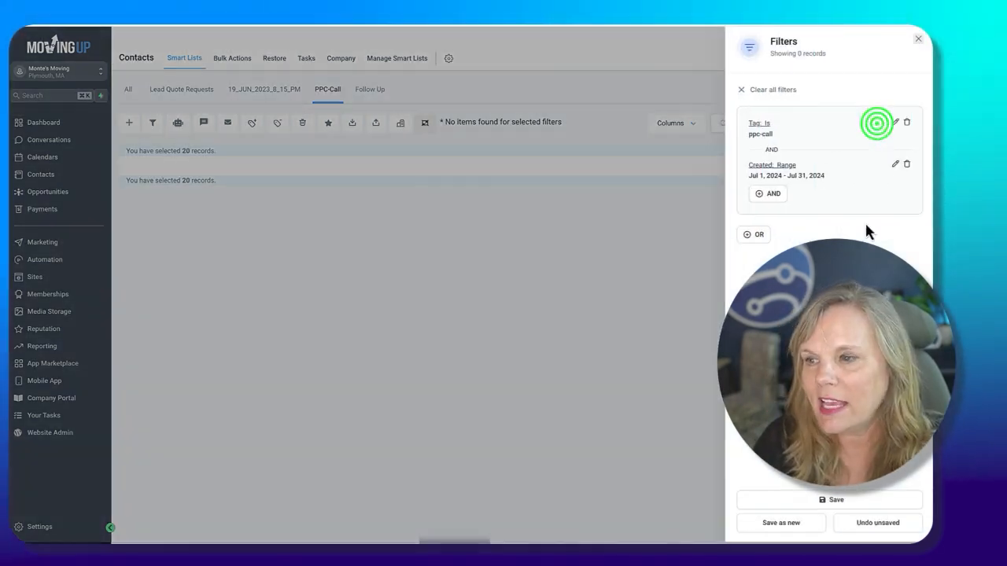
pyautogui.click(836, 503)
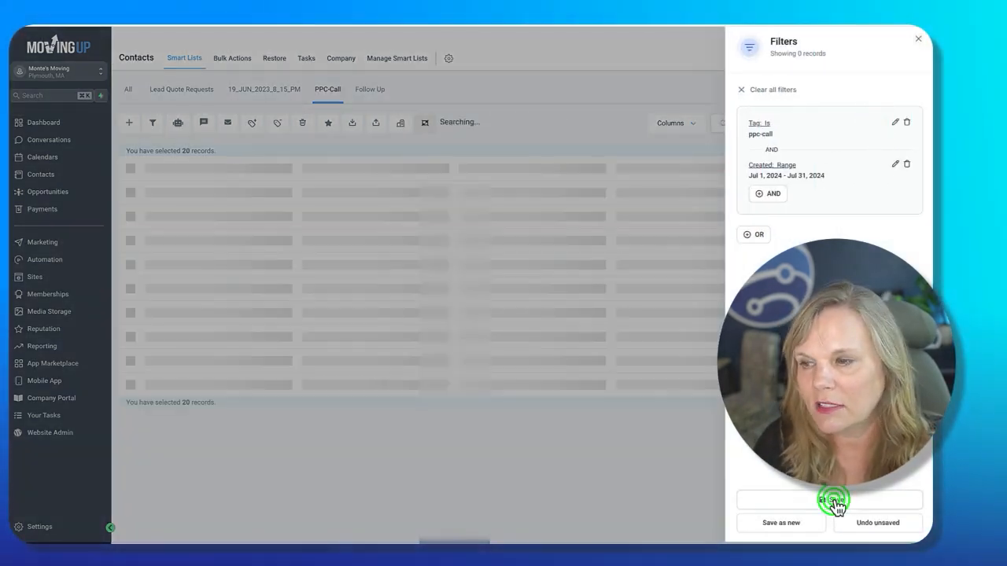
pyautogui.click(602, 445)
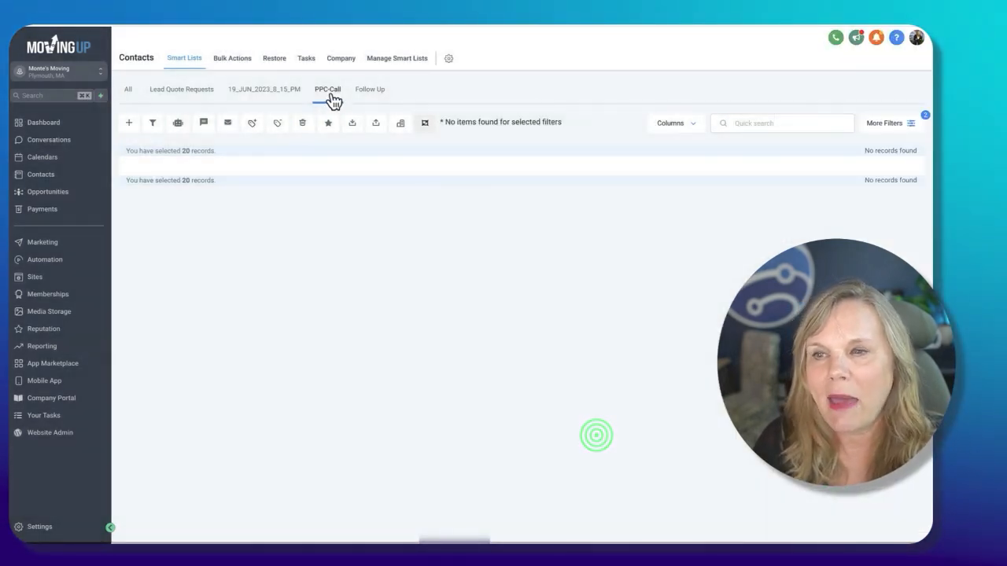
pyautogui.click(330, 92)
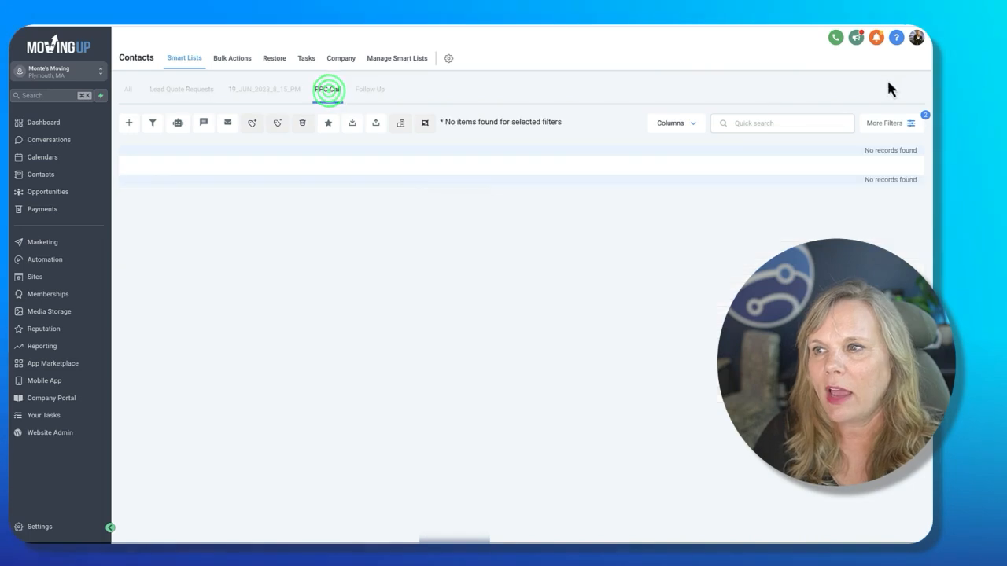
# Change the start date of the Created range in PPC-Call to 2023-06-01, apply it and close the filters.
pyautogui.click(891, 124)
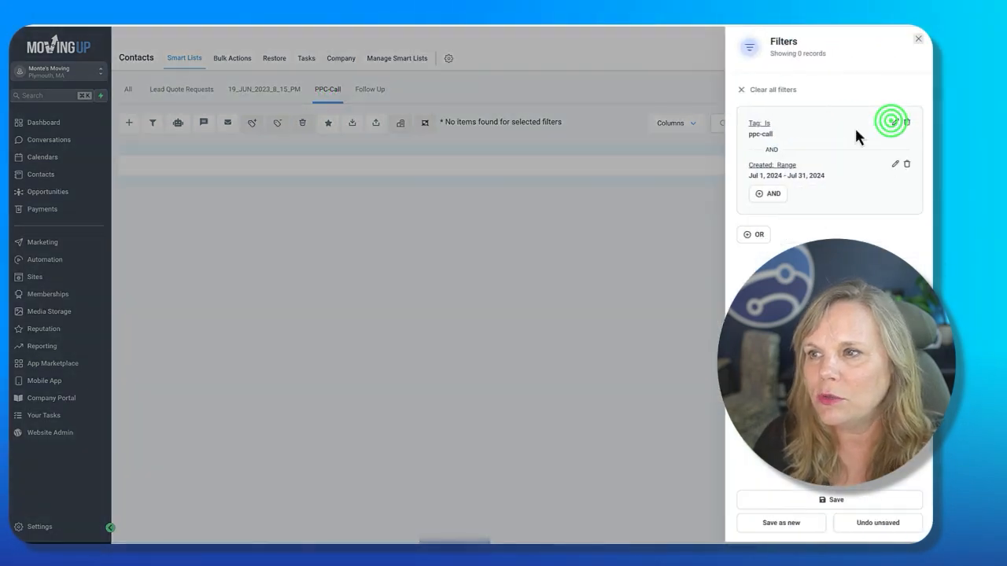
pyautogui.click(895, 166)
pyautogui.click(774, 207)
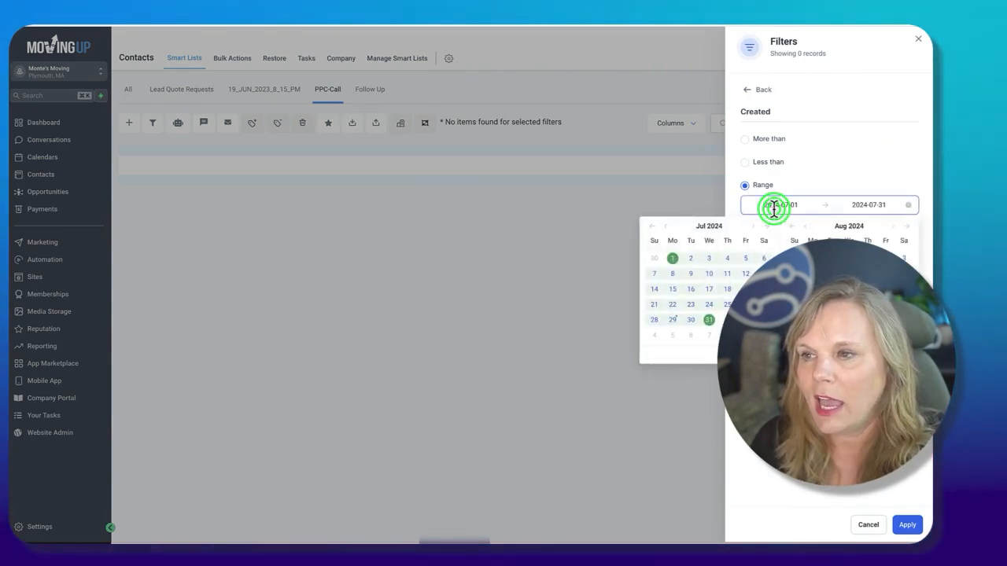
pyautogui.click(779, 204)
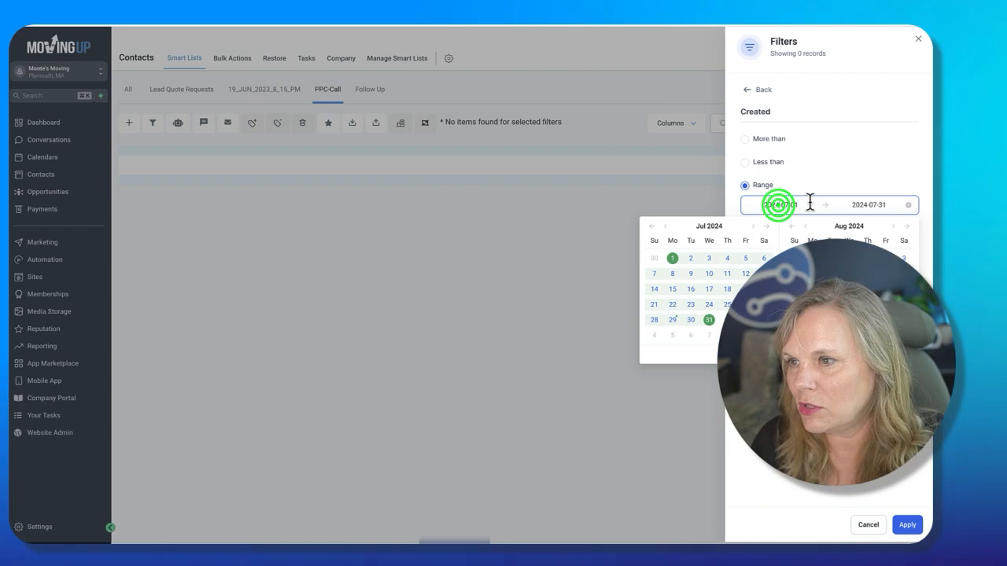
pyautogui.press('BackSpace')
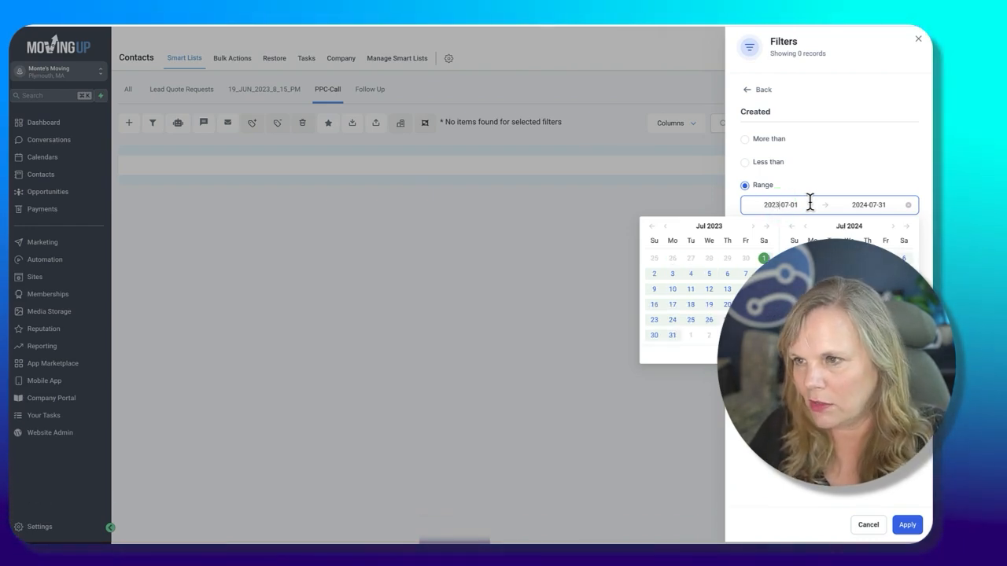
pyautogui.click(898, 354)
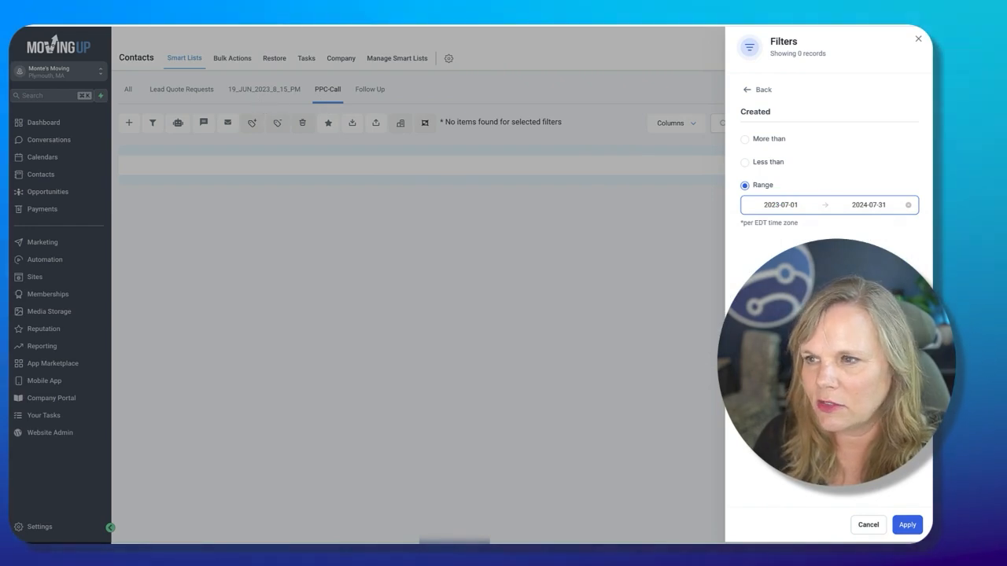
pyautogui.click(798, 205)
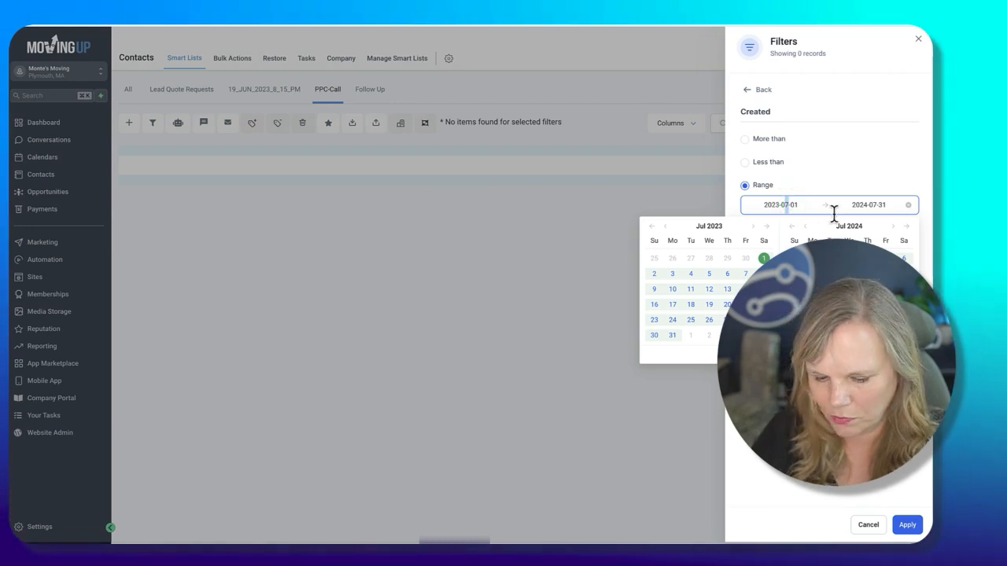
pyautogui.write('6')
pyautogui.press('Tab')
pyautogui.click(898, 354)
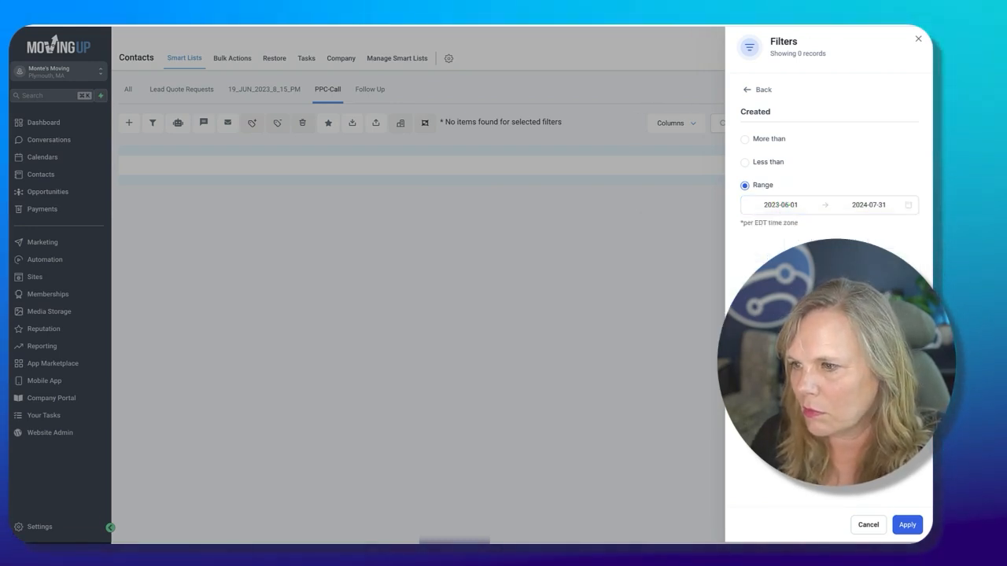
pyautogui.click(910, 525)
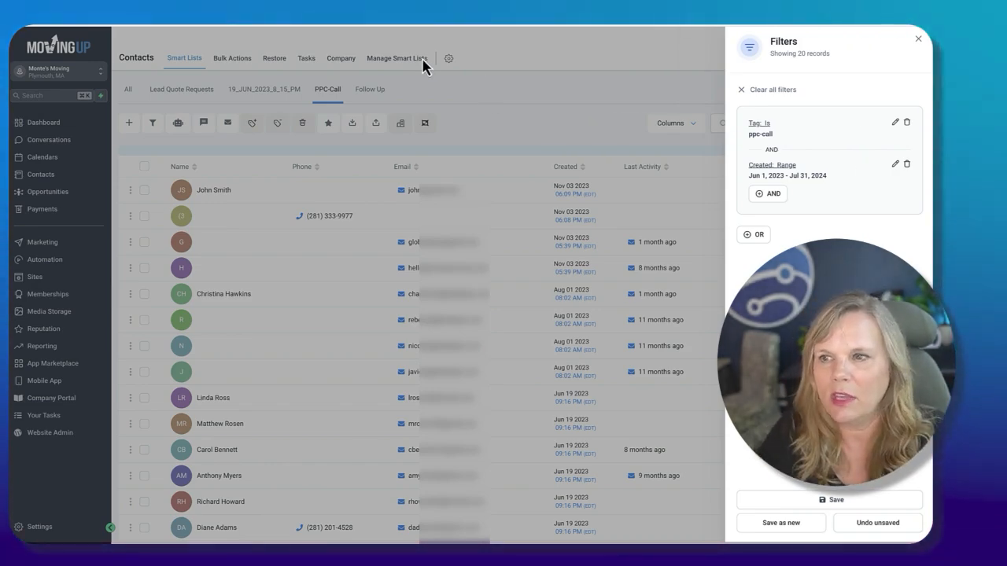
pyautogui.click(466, 97)
# Select all contacts in the filtered PPC-Call smart list.
pyautogui.click(144, 166)
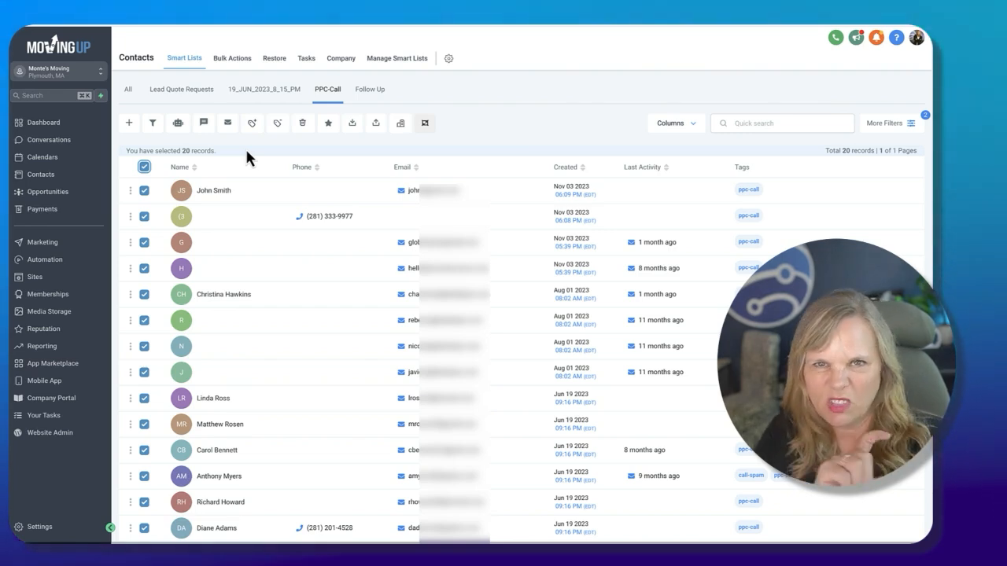
pyautogui.click(510, 123)
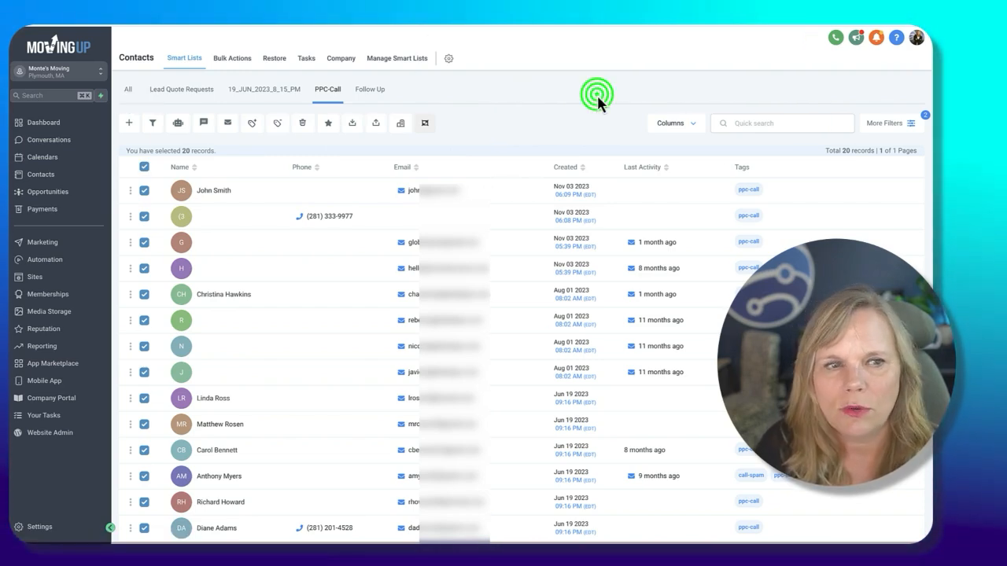
pyautogui.click(573, 98)
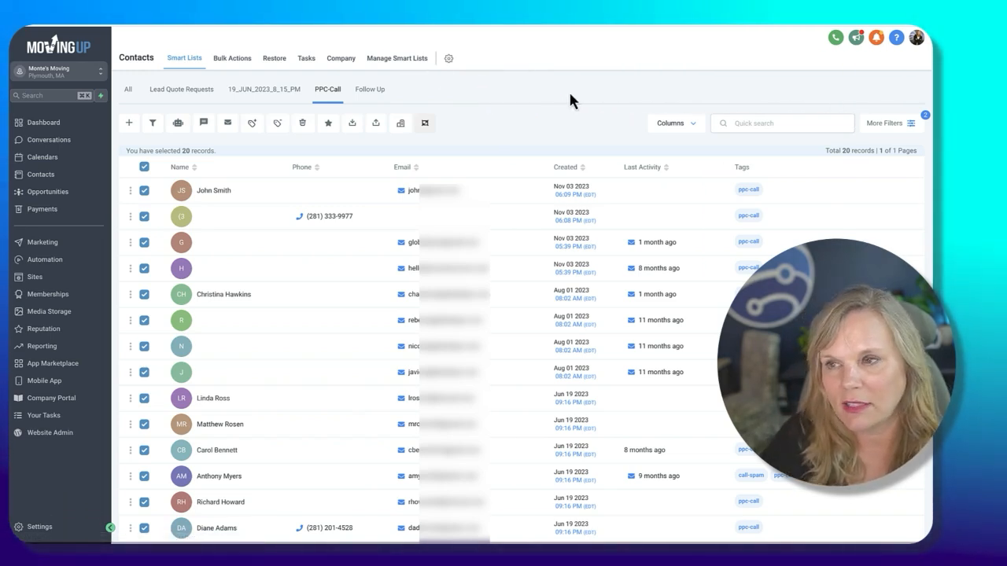
pyautogui.click(542, 99)
# Switch to the Follow Up smart list without saving the PPC-Call changes, and inspect the Follow Up filter.
pyautogui.click(359, 90)
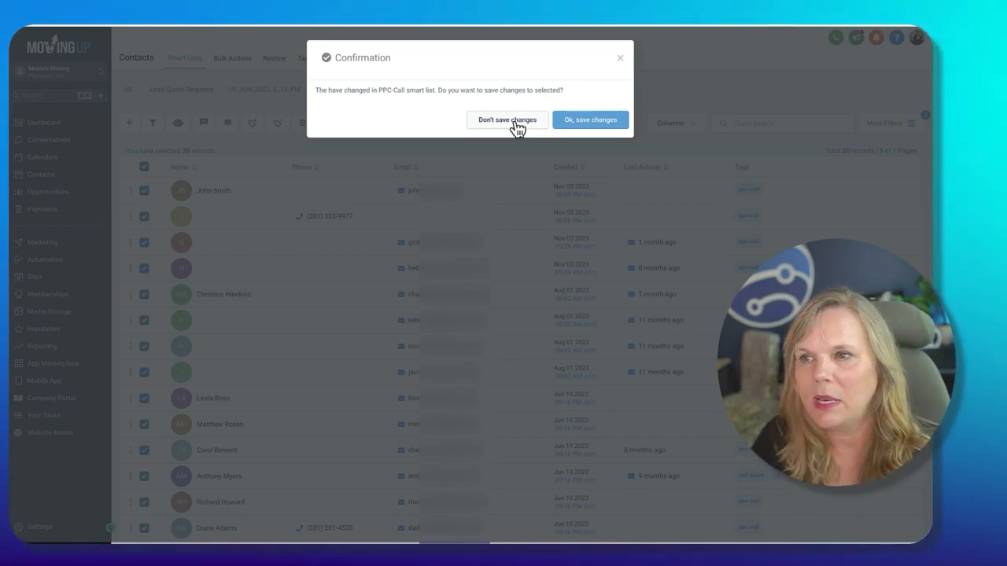
pyautogui.click(514, 121)
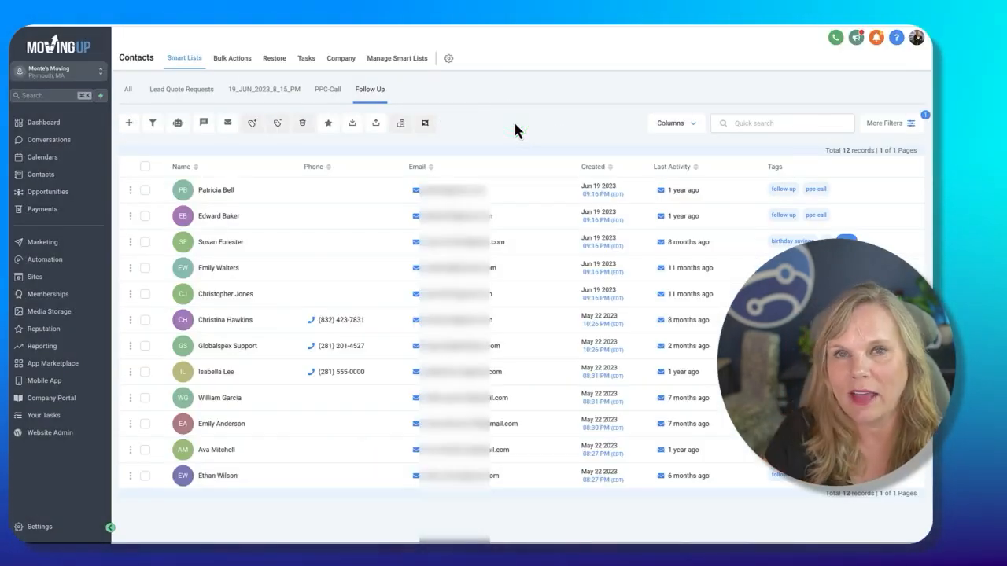
pyautogui.click(886, 127)
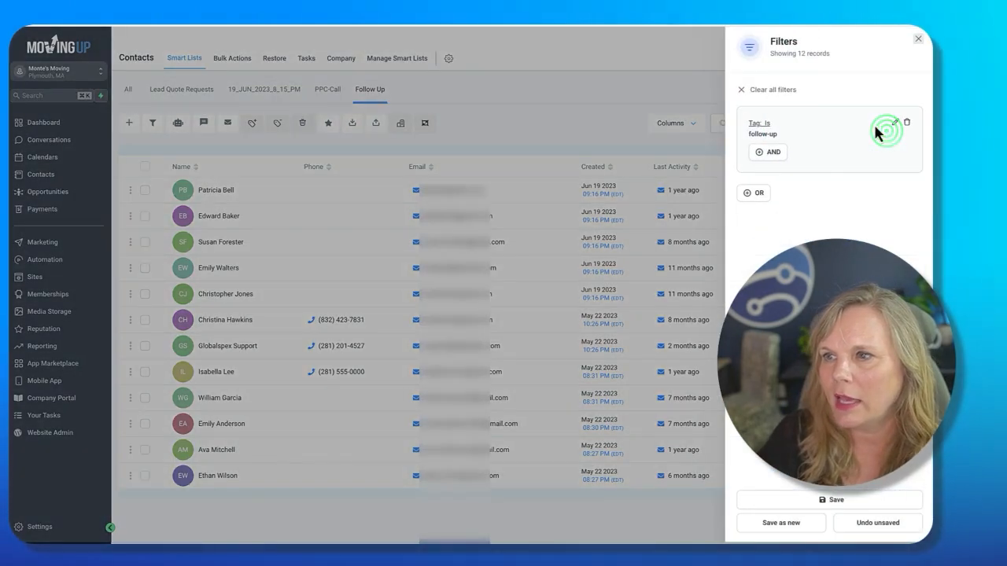
pyautogui.click(918, 45)
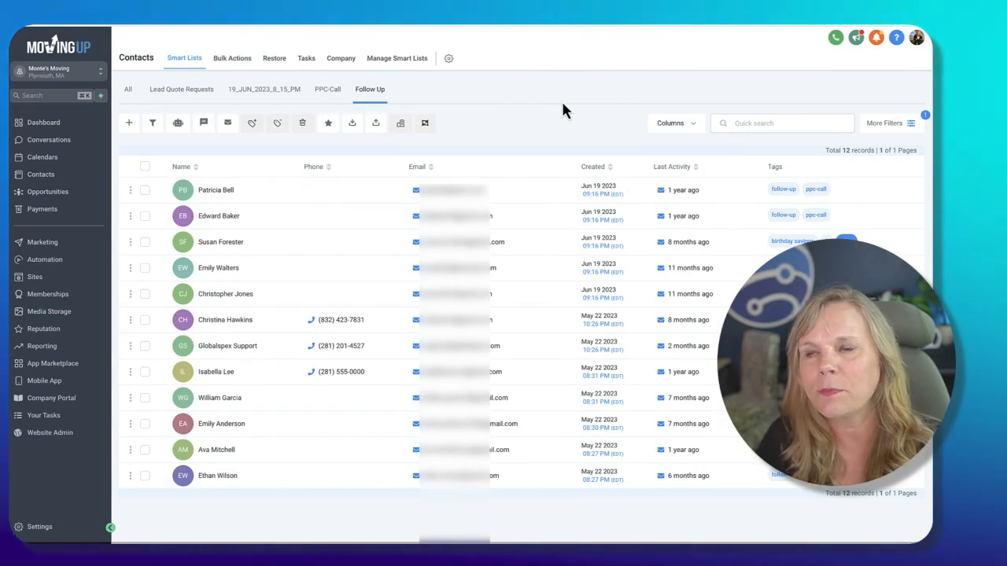
# Start an additional AND condition in the Follow Up filters and look through the available filter fields.
pyautogui.click(881, 123)
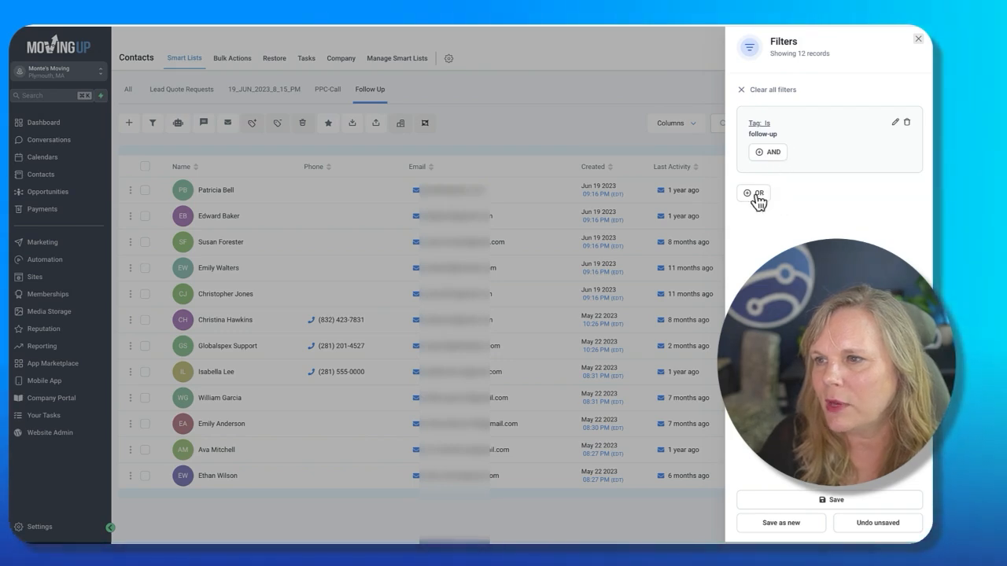
pyautogui.click(770, 154)
pyautogui.scroll(-3, 786, 220)
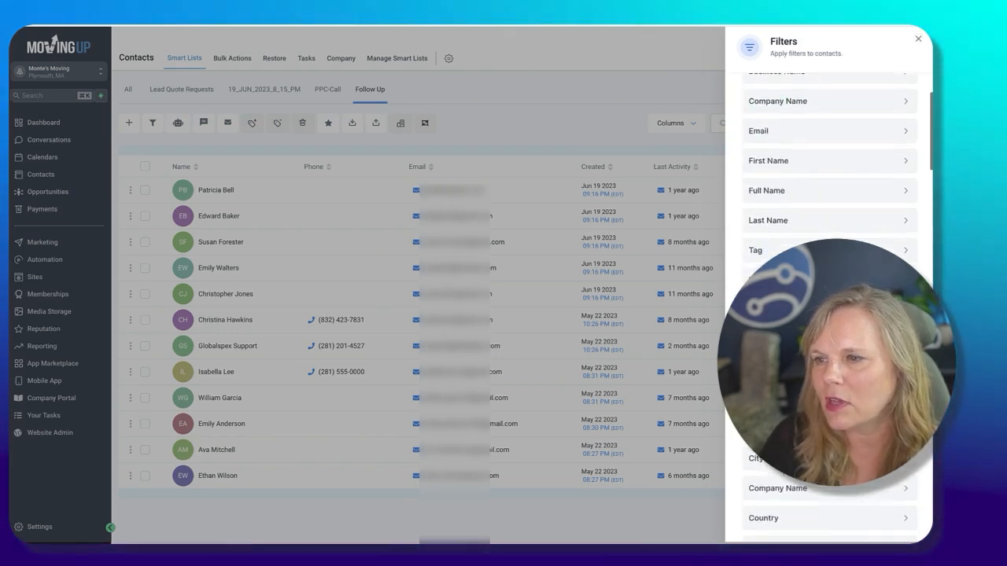
pyautogui.scroll(-5, 829, 315)
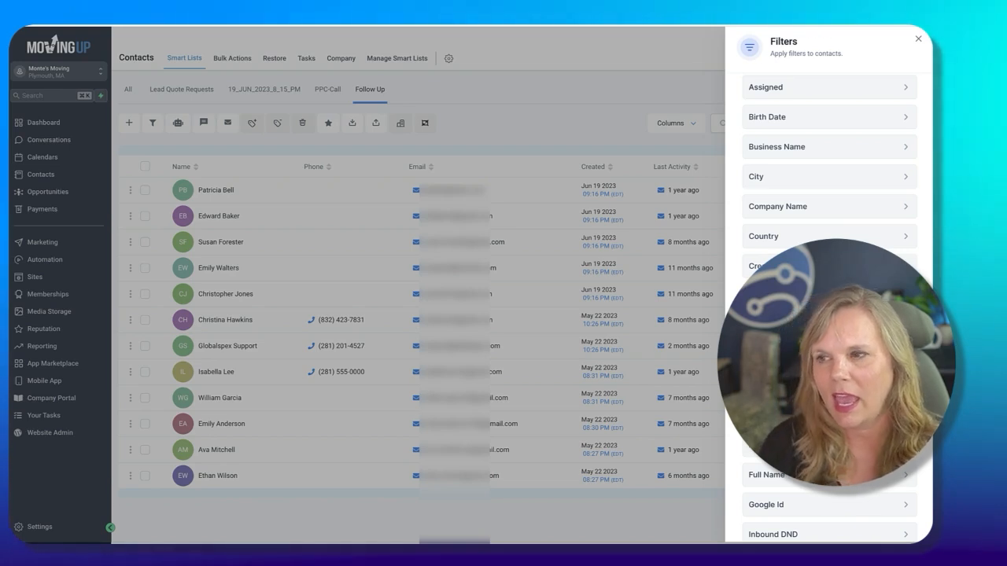
pyautogui.scroll(-2, 829, 197)
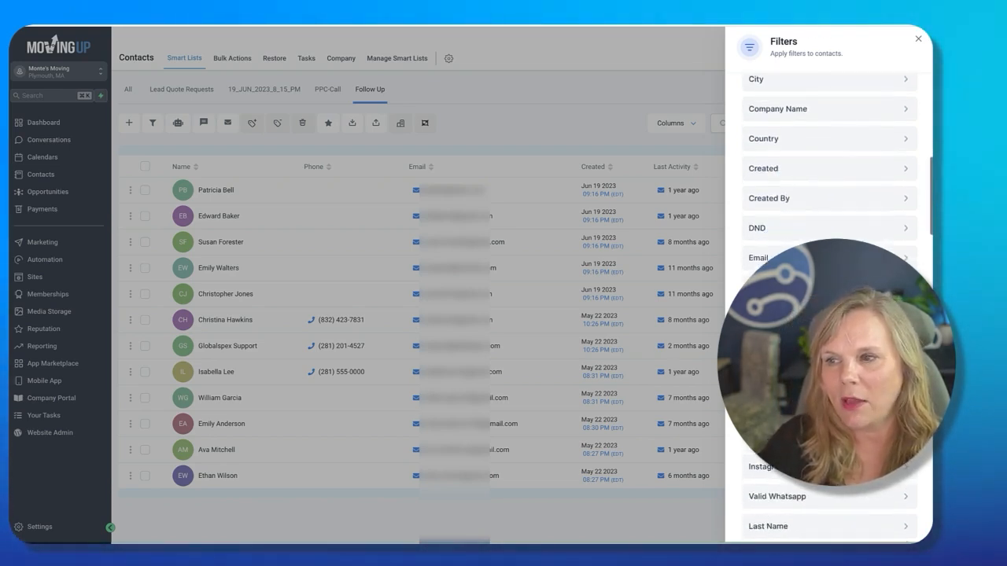
pyautogui.scroll(-2, 829, 197)
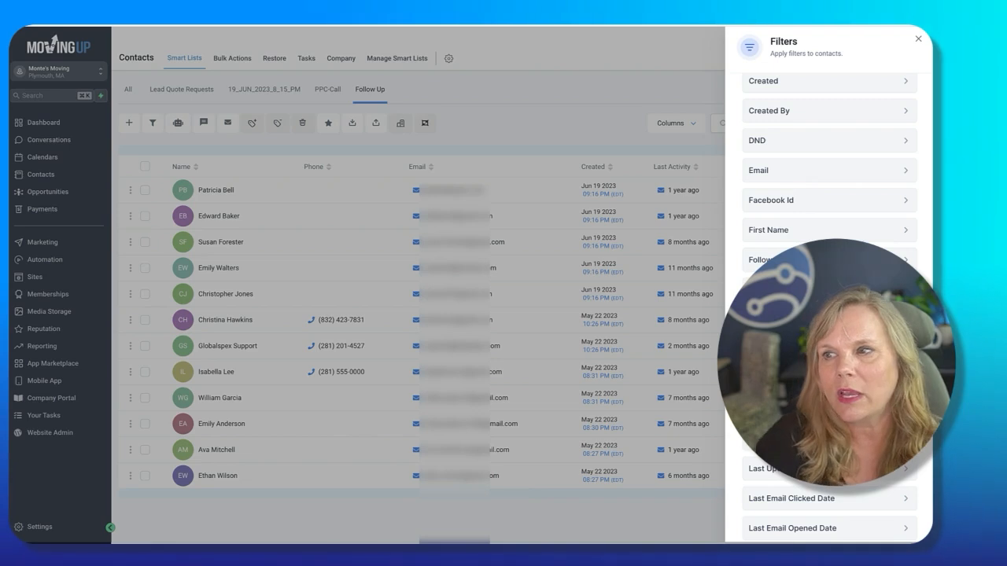
pyautogui.scroll(5, 825, 207)
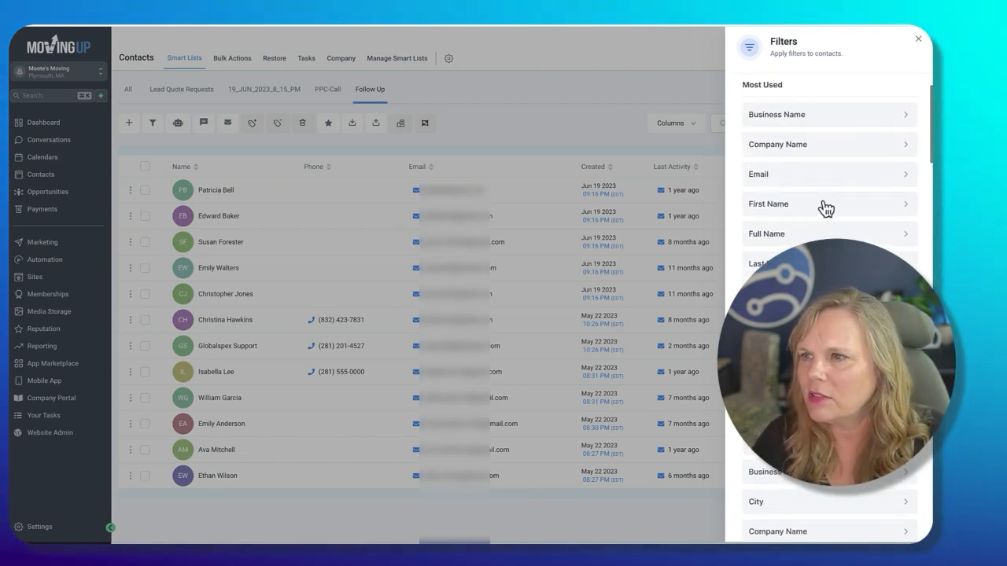
# Add a Postal Zip Code filter that contains exactly 77479, apply it, close the filters and select all filtered contacts.
pyautogui.click(792, 114)
pyautogui.write('zip')
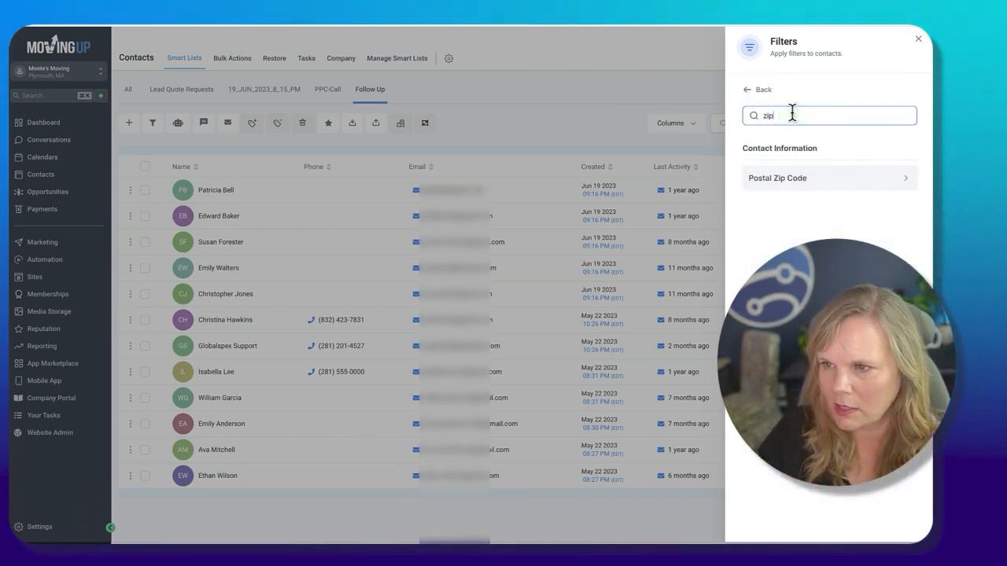
pyautogui.click(803, 187)
pyautogui.click(785, 158)
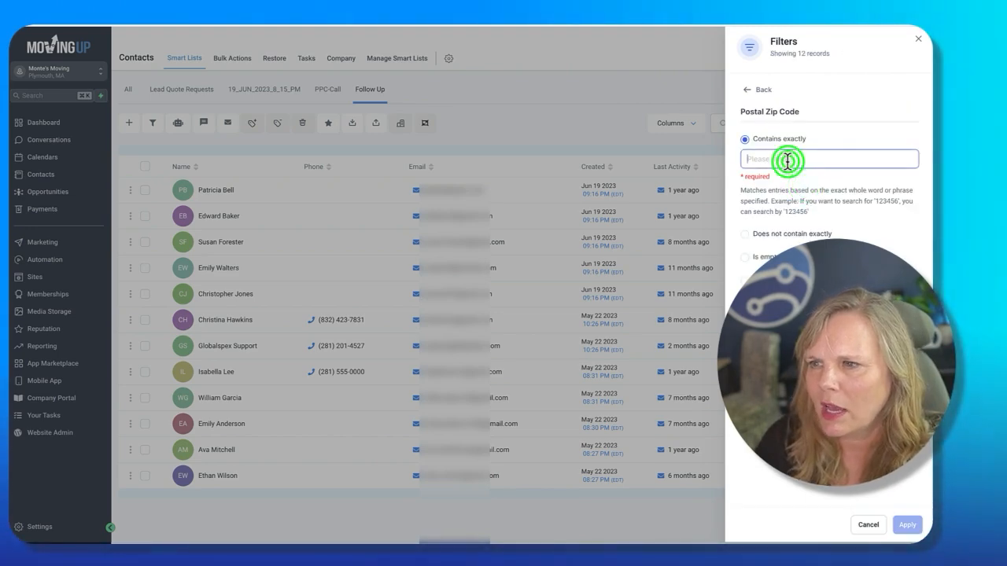
pyautogui.write('77479')
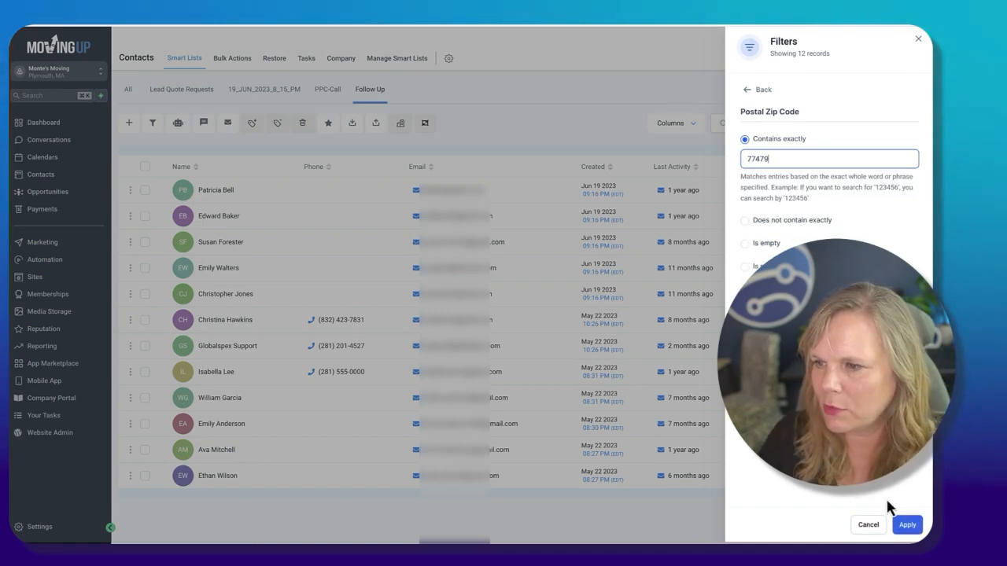
pyautogui.click(910, 525)
pyautogui.click(536, 344)
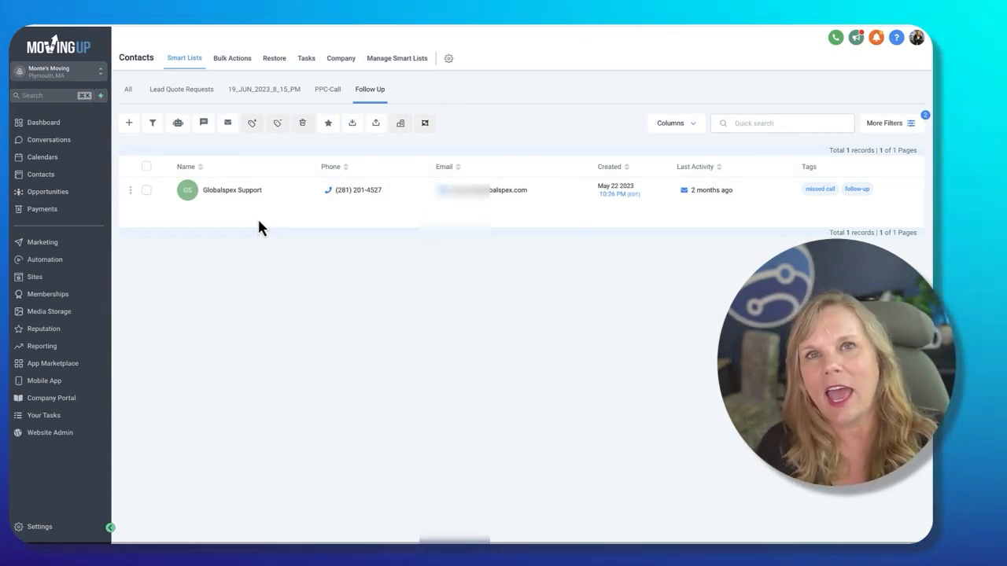
pyautogui.click(147, 165)
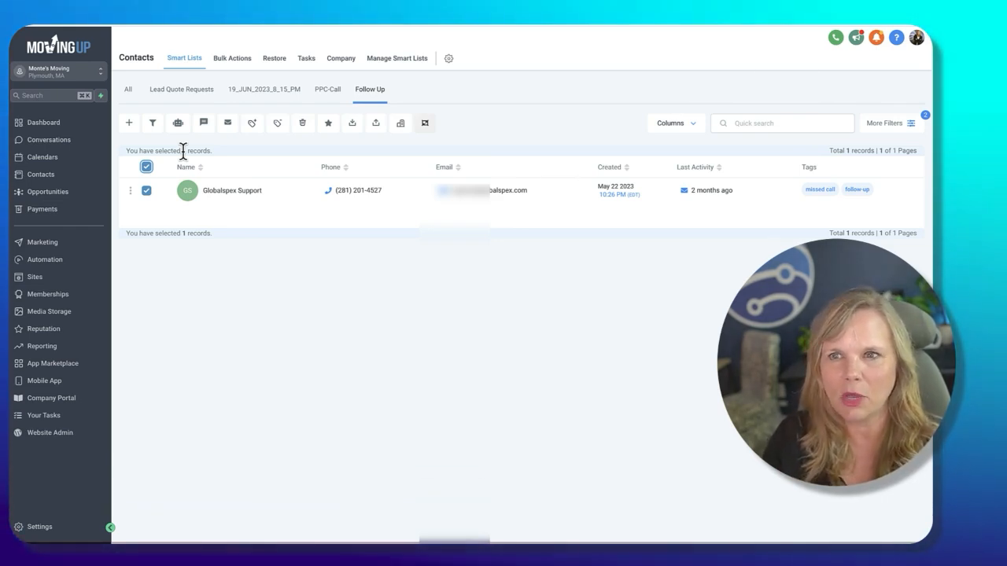
# Remove the follow-up tag filter and save the remaining zip code filter as a new smart list named Zip Codes.
pyautogui.click(905, 120)
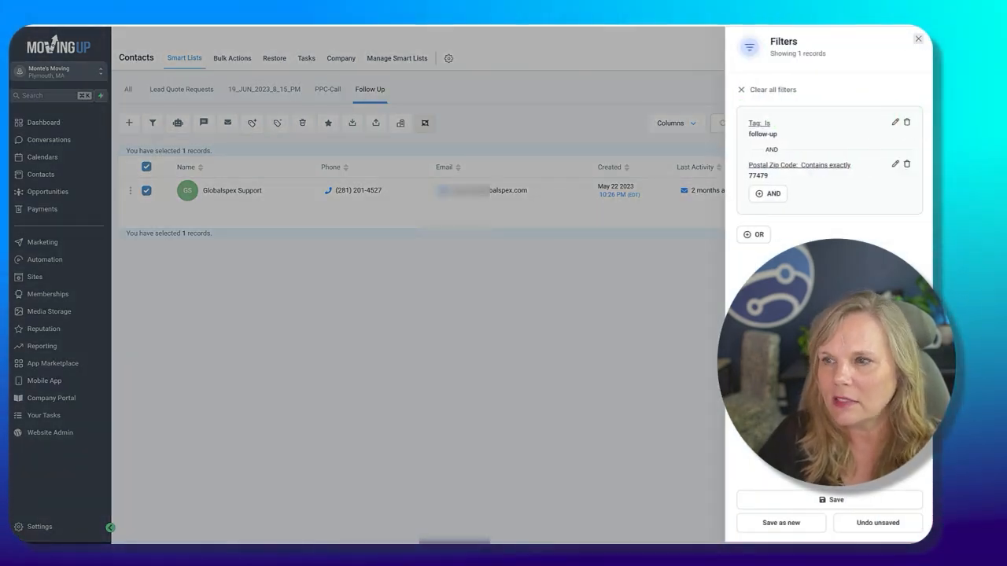
pyautogui.click(906, 124)
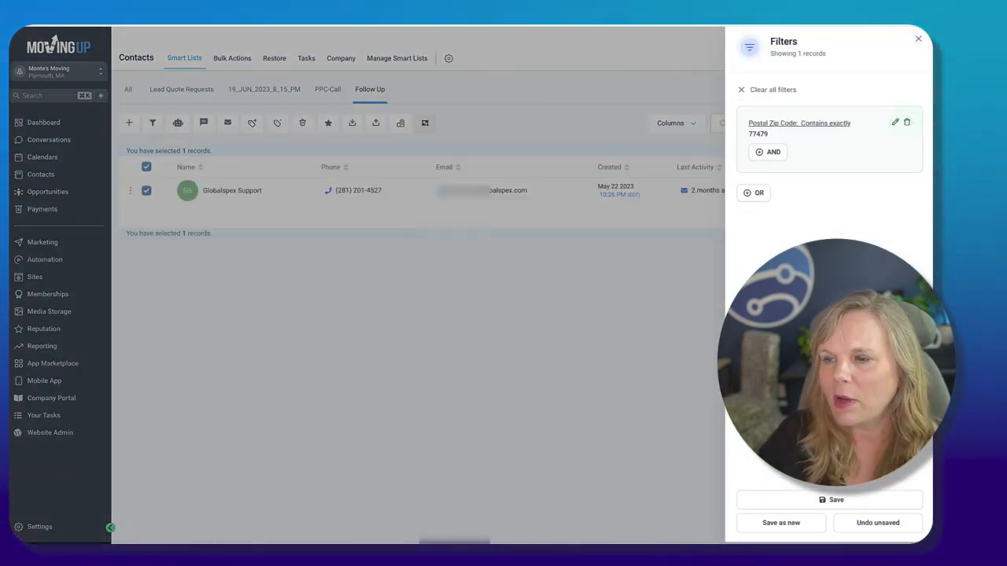
pyautogui.click(782, 524)
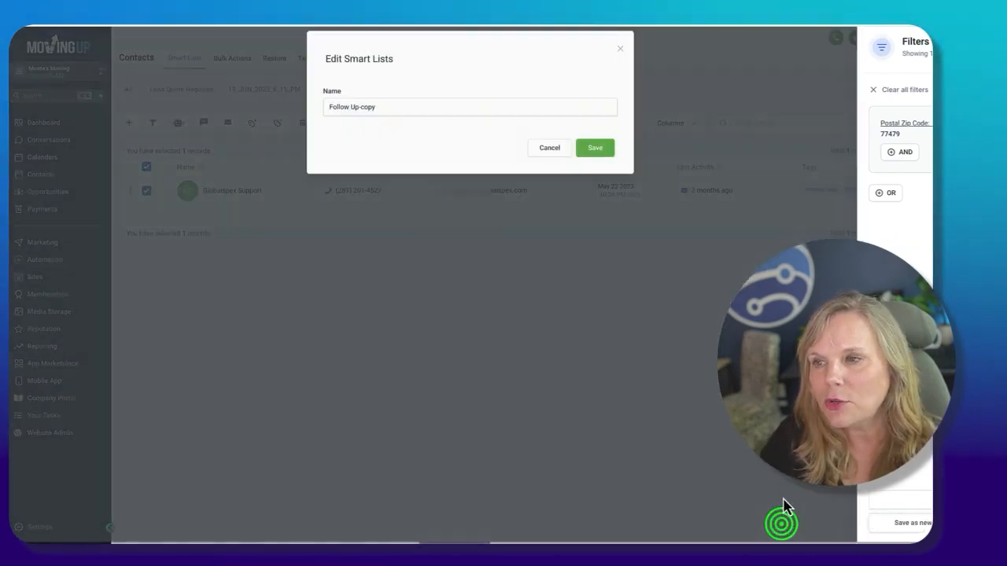
pyautogui.tripleClick(502, 115)
pyautogui.write('Zip')
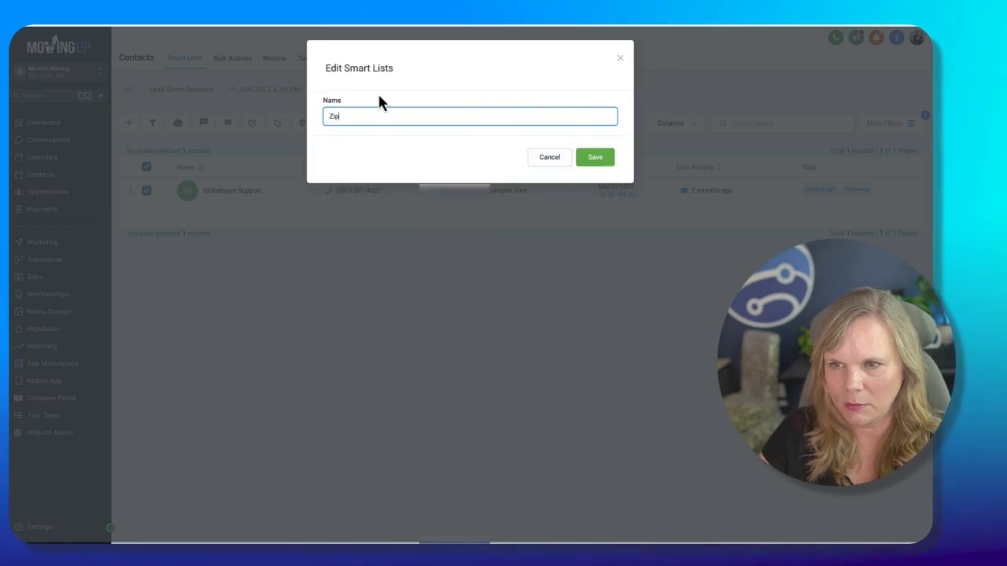
pyautogui.write(' Codes')
pyautogui.click(608, 161)
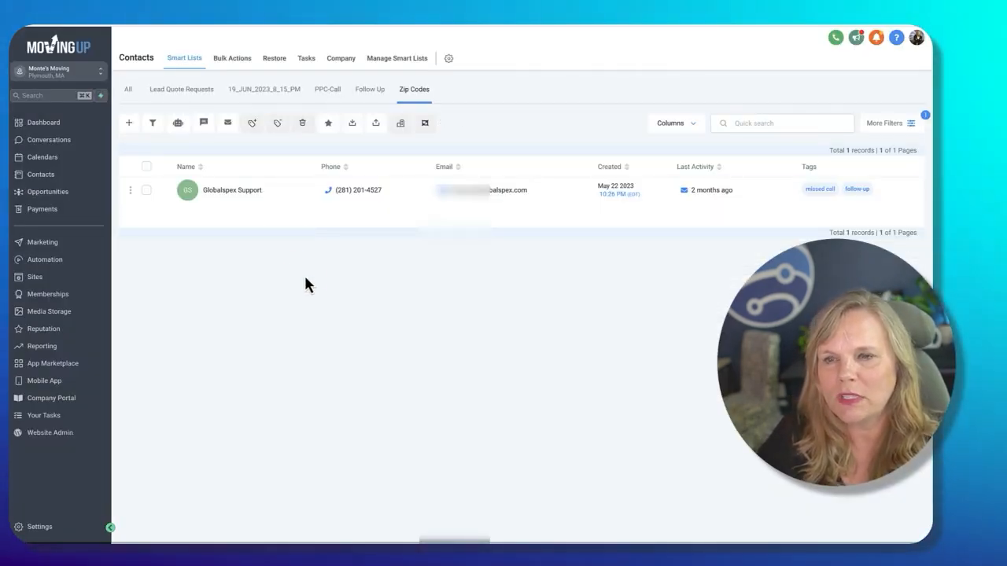
pyautogui.click(303, 274)
# Examine the Does not contain exactly and Is empty options of the Zip Codes list's Postal Zip Code filter, then close without applying.
pyautogui.click(913, 124)
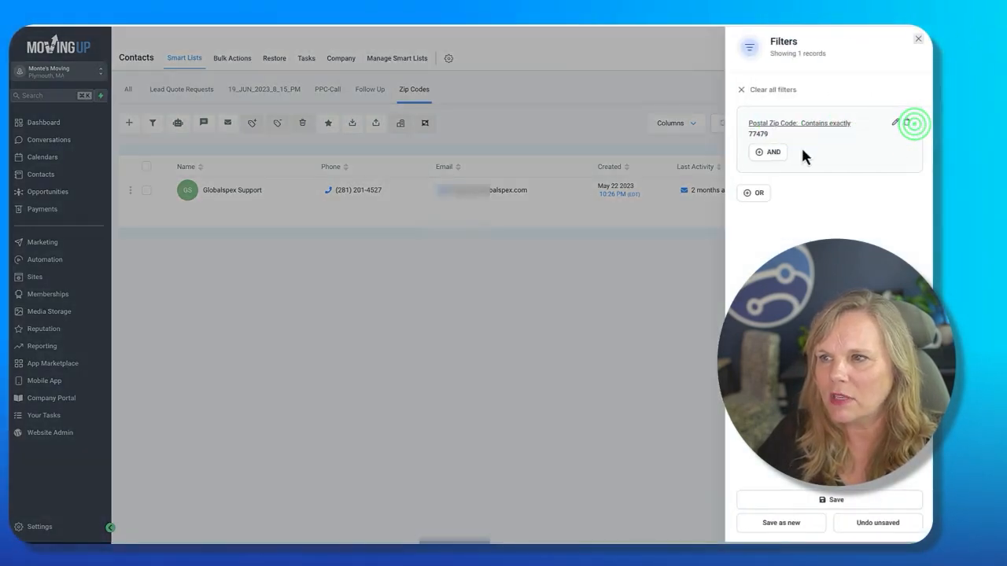
pyautogui.click(895, 123)
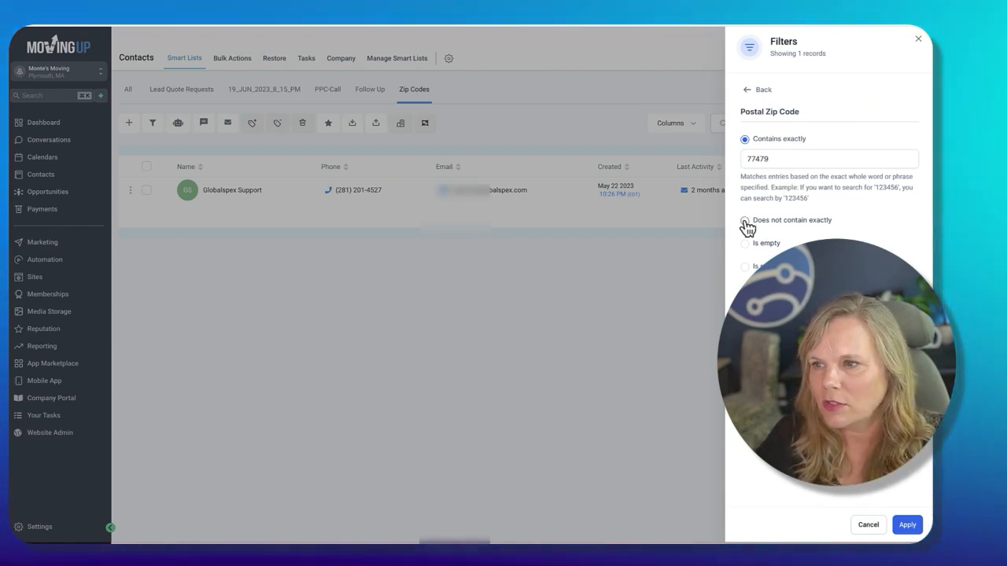
pyautogui.click(744, 220)
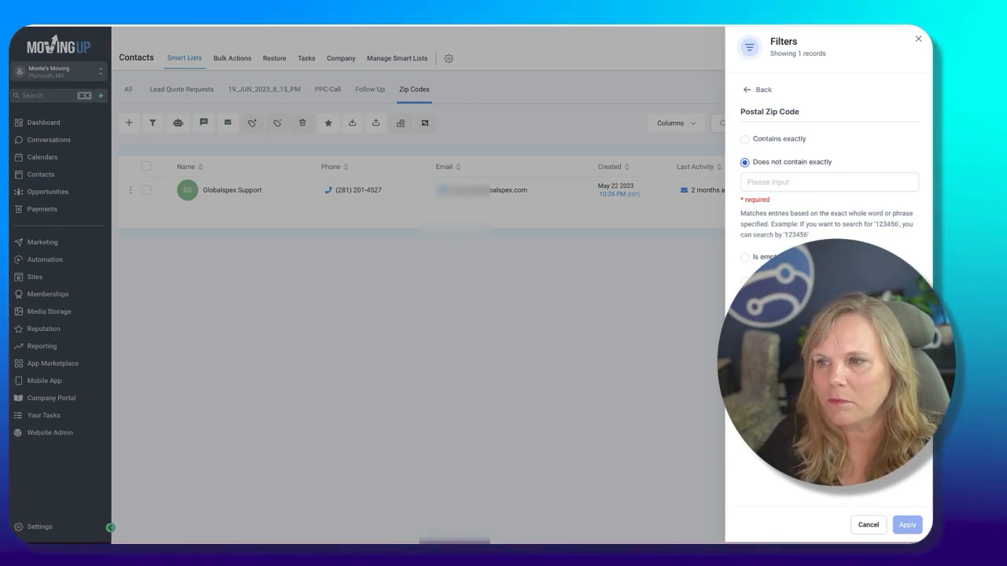
pyautogui.click(745, 258)
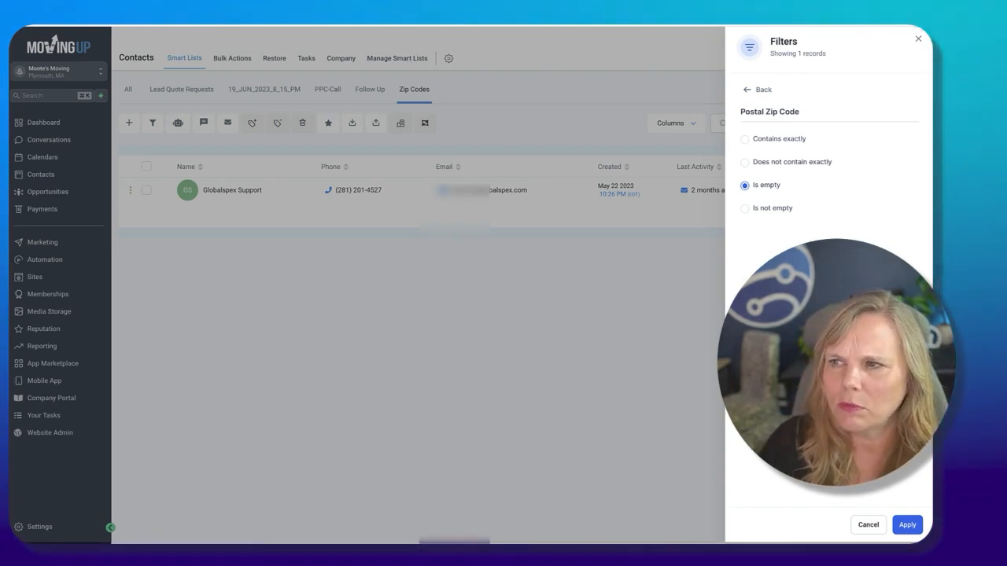
pyautogui.click(917, 39)
pyautogui.click(550, 108)
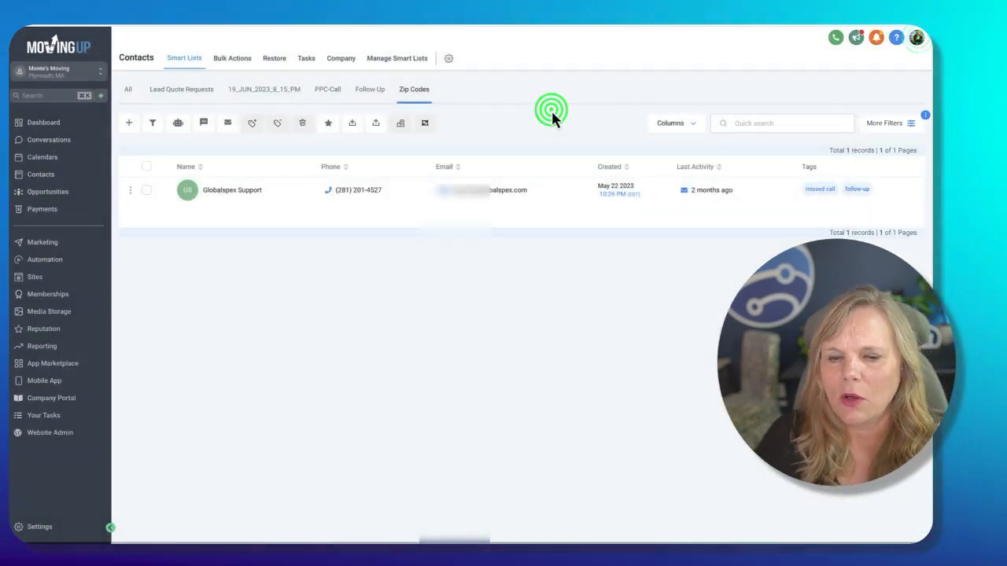